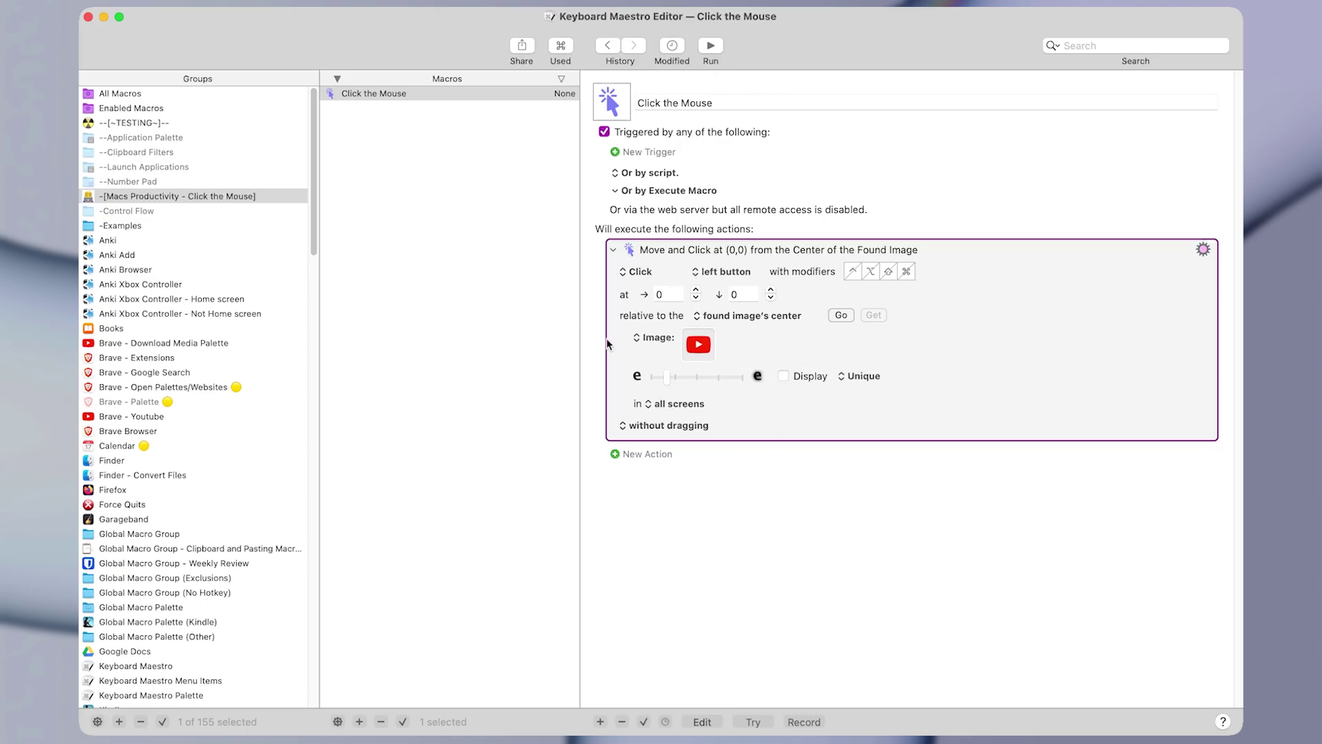
# - Create a new macro and add a Click at Found Image action, found by searching 'click'
pyautogui.click(417, 94)
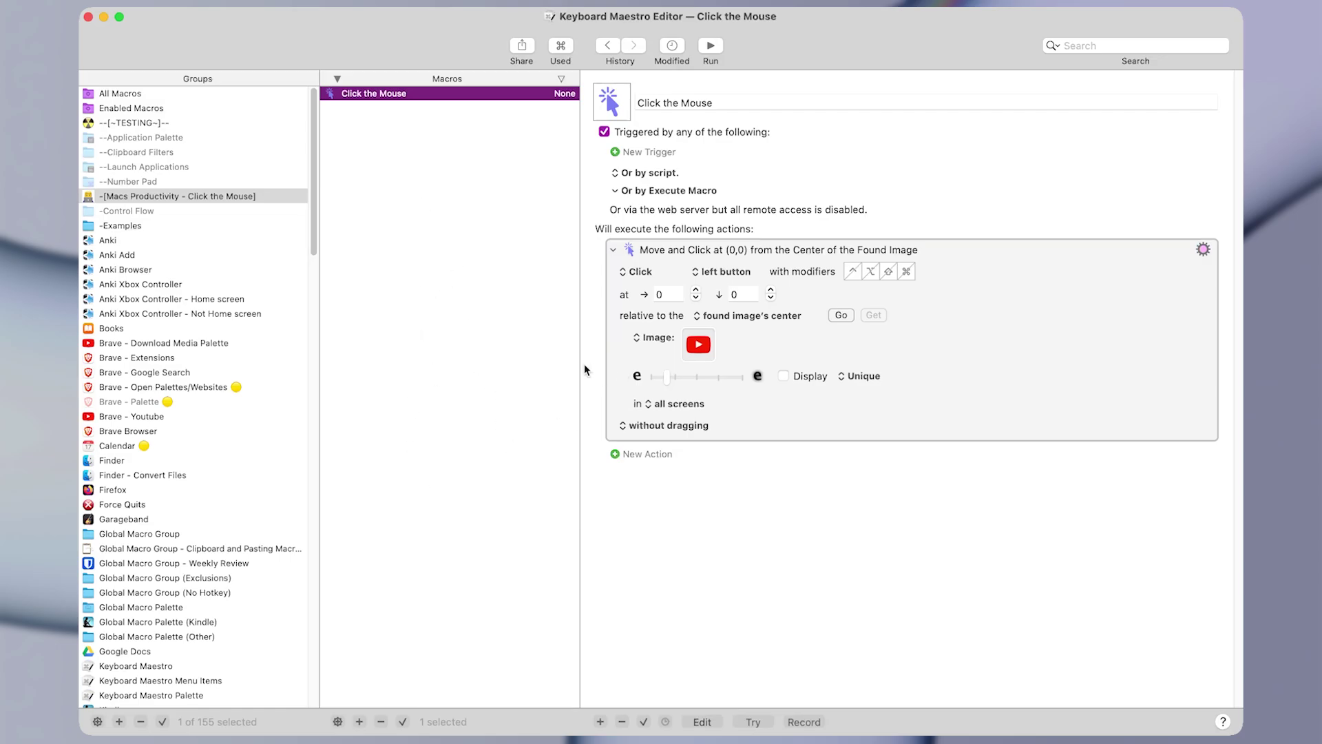
pyautogui.press('super+n')
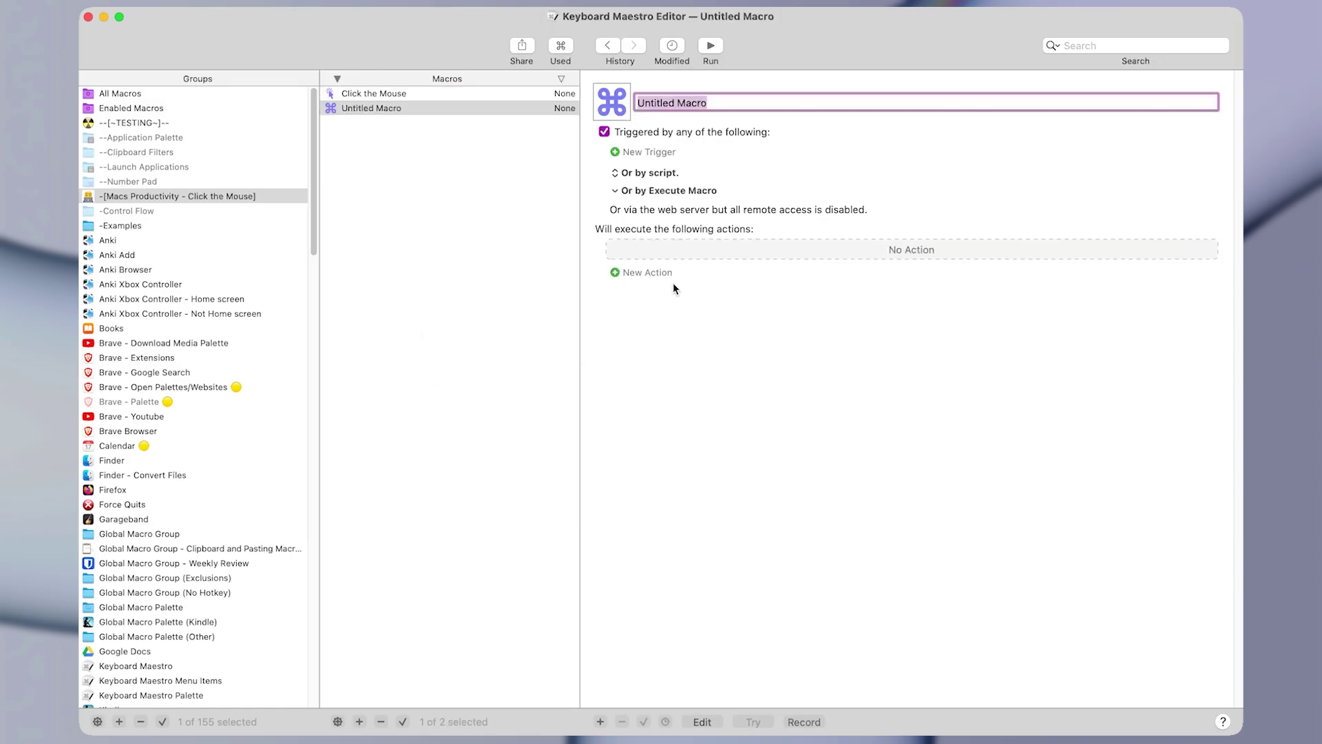
pyautogui.click(650, 272)
pyautogui.scroll(-10, 511, 260)
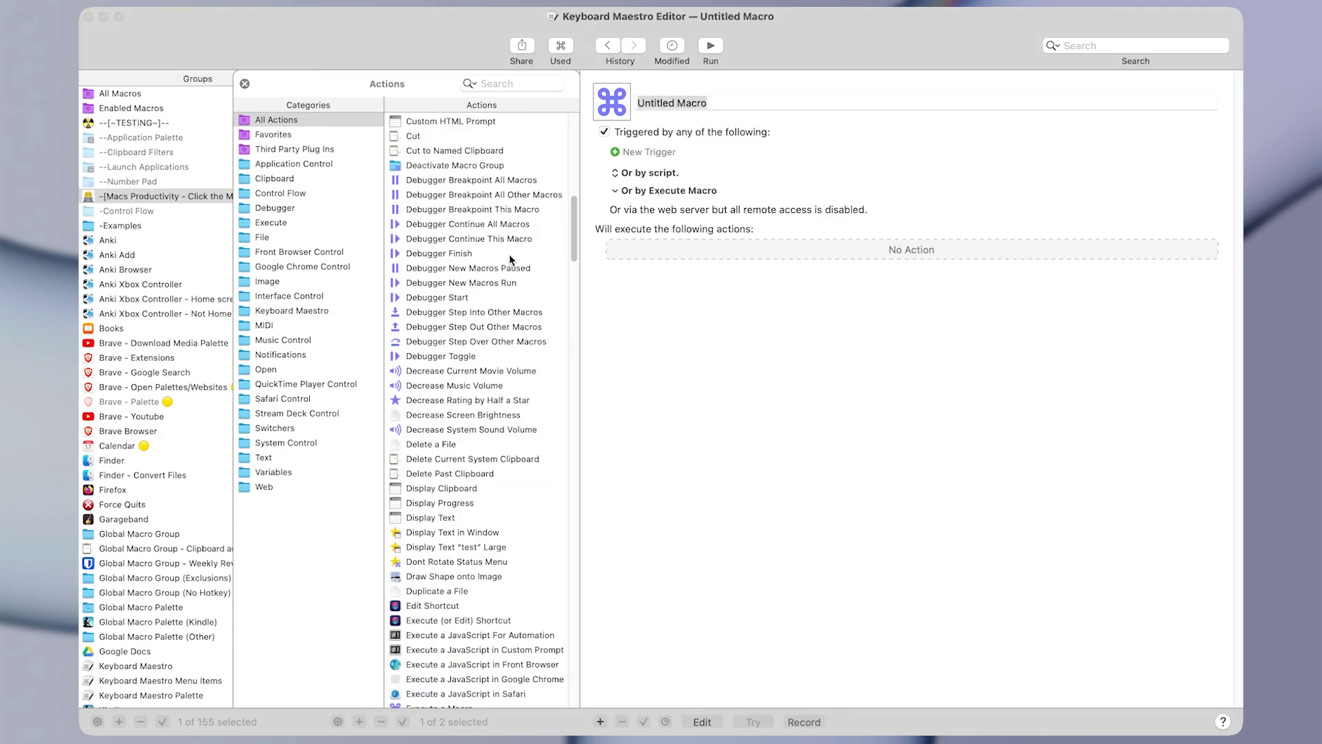
pyautogui.scroll(-10, 511, 260)
pyautogui.scroll(15, 506, 249)
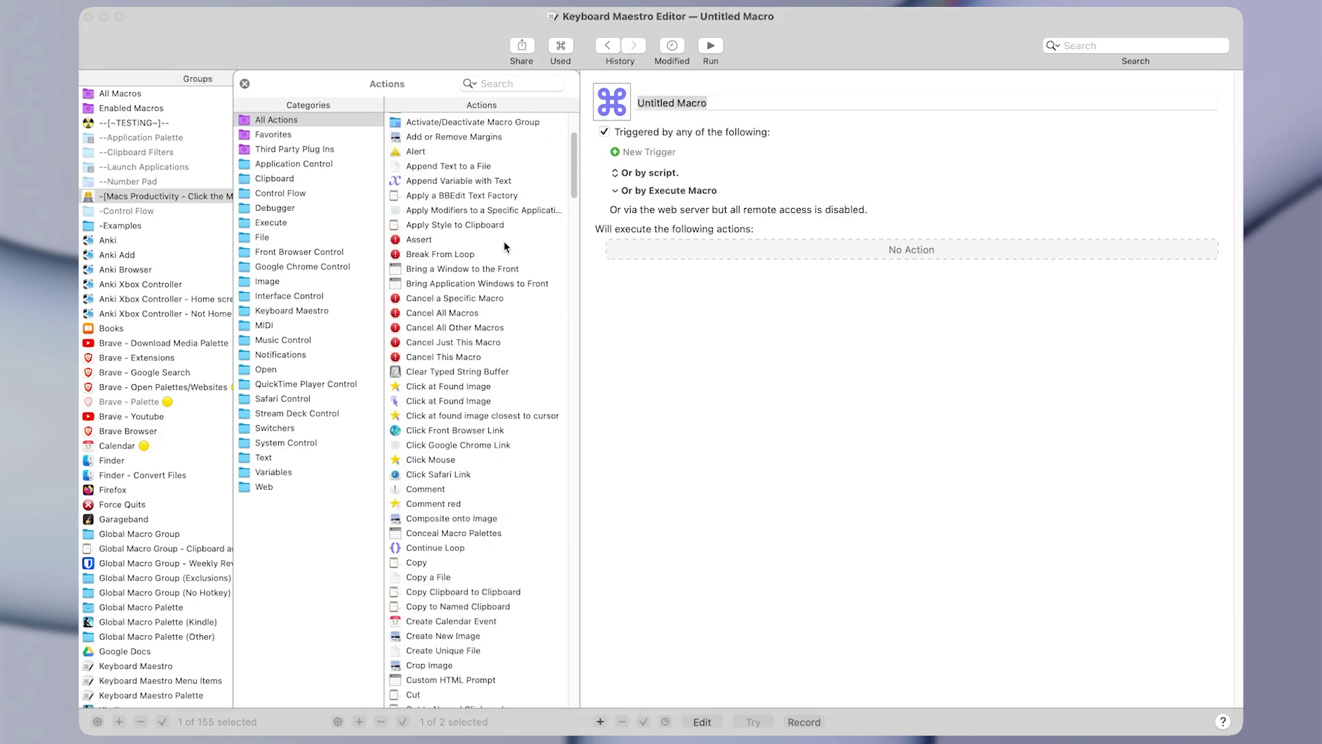
pyautogui.scroll(3, 503, 241)
pyautogui.click(503, 86)
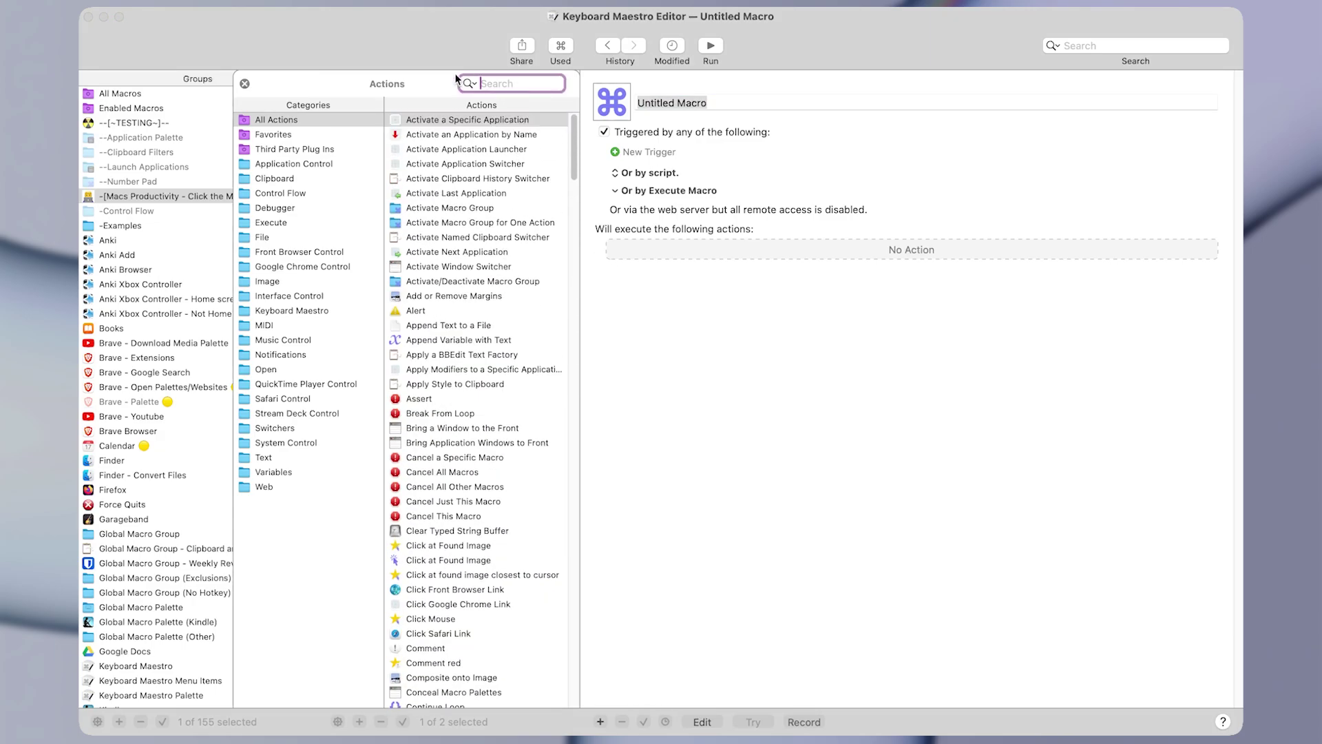
pyautogui.write('click')
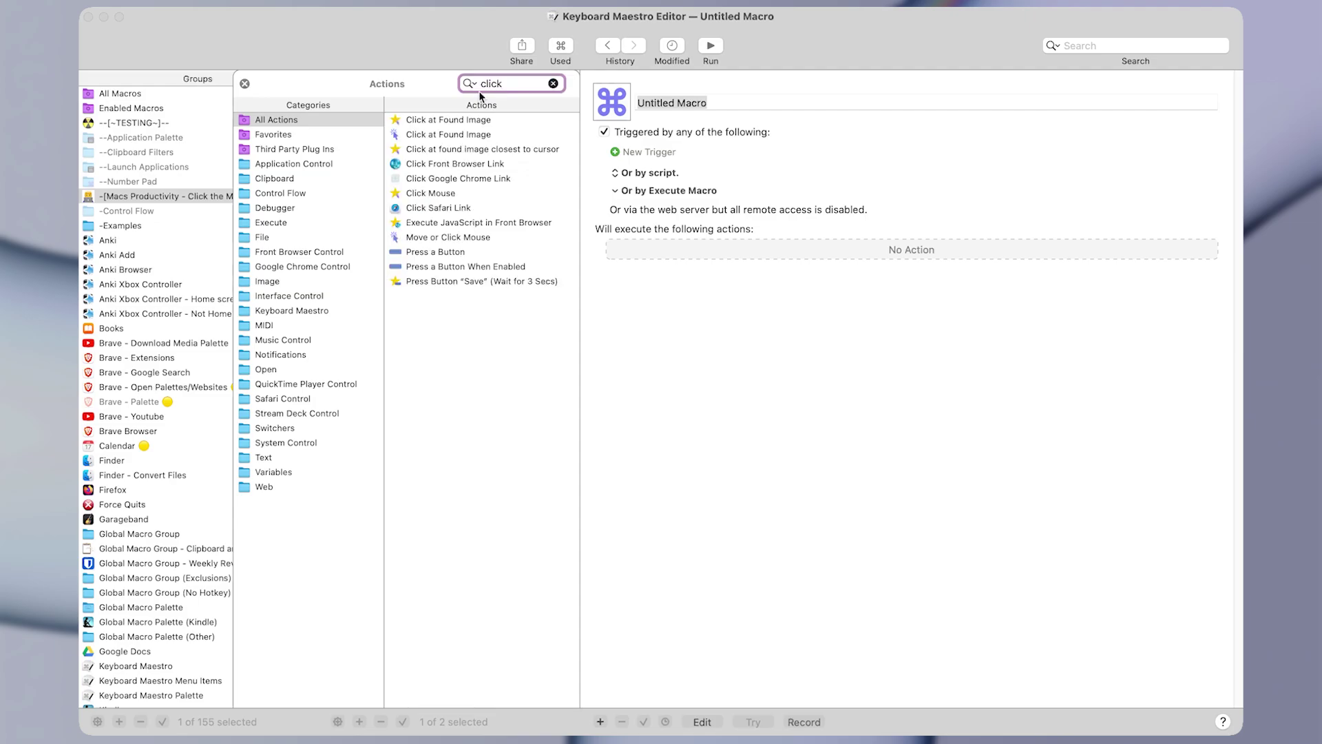
pyautogui.doubleClick(497, 134)
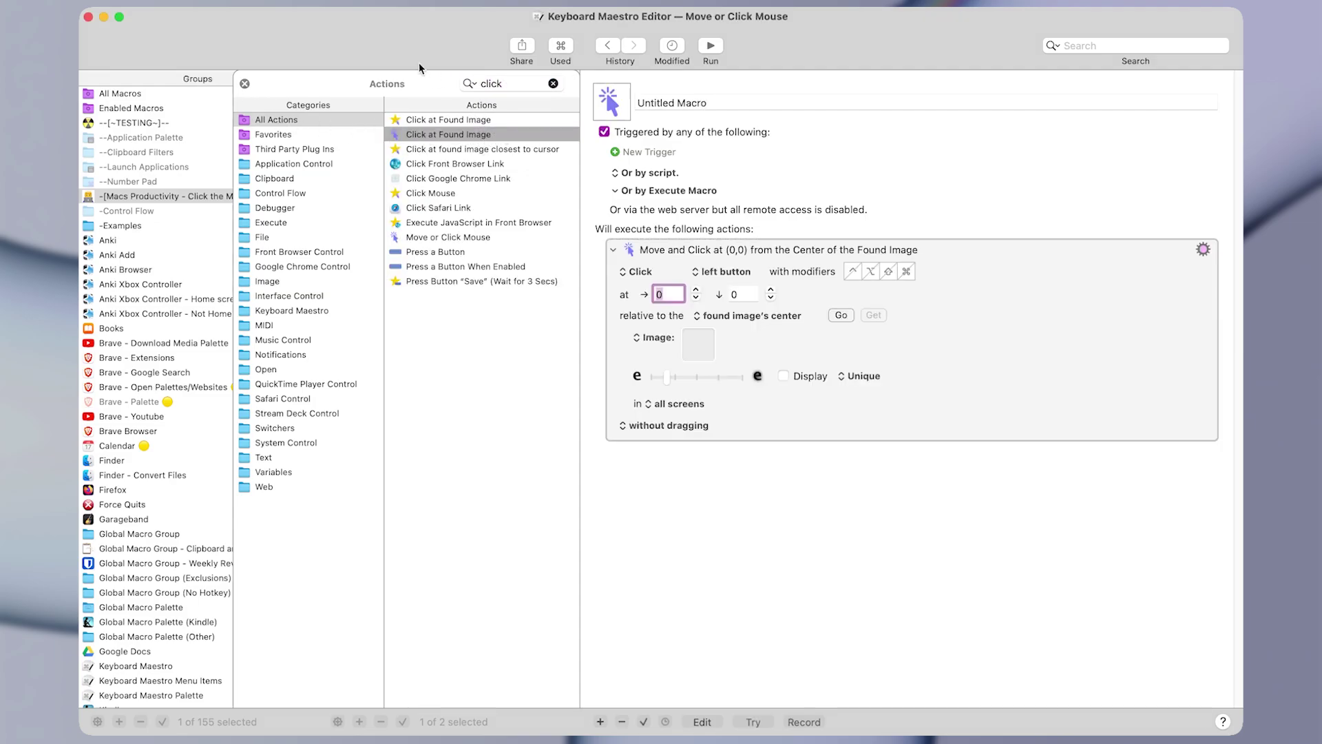
# - Add a Hot Key trigger set to ⌃⌥⌘S to the new macro
pyautogui.click(244, 84)
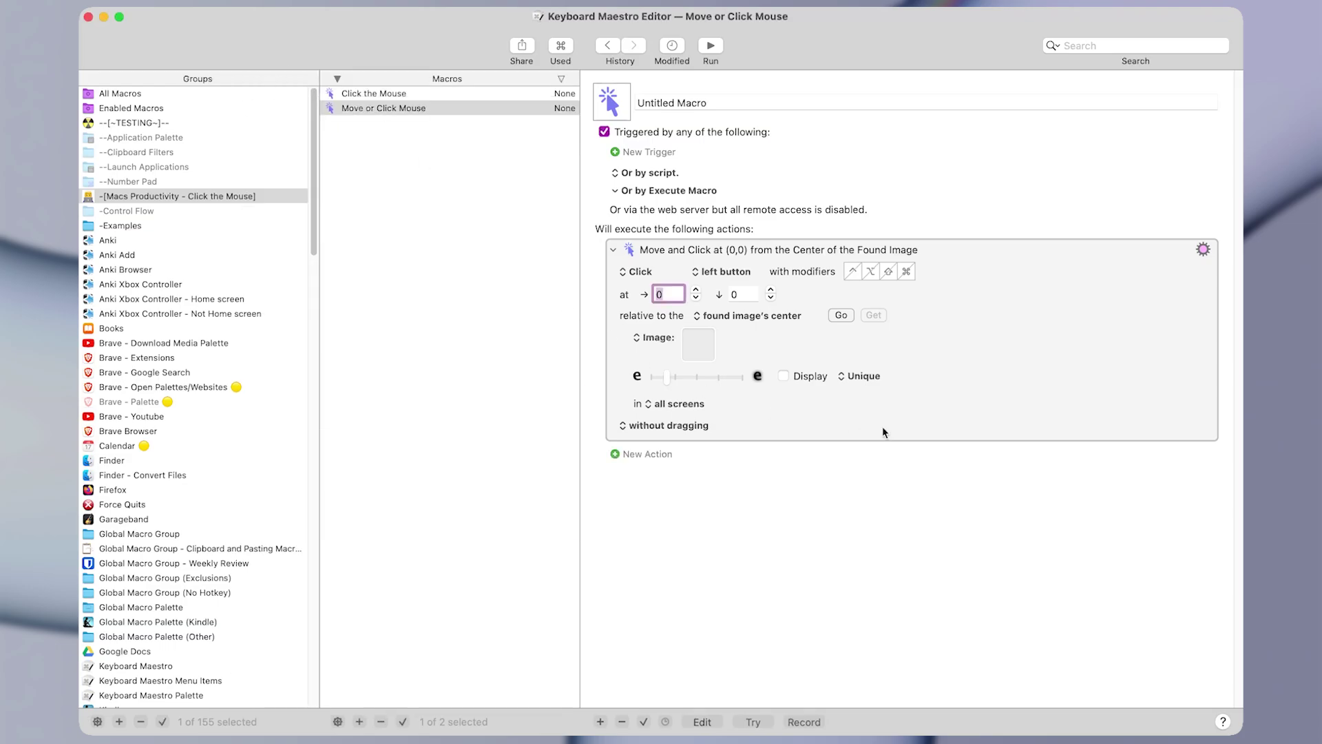
pyautogui.click(1030, 403)
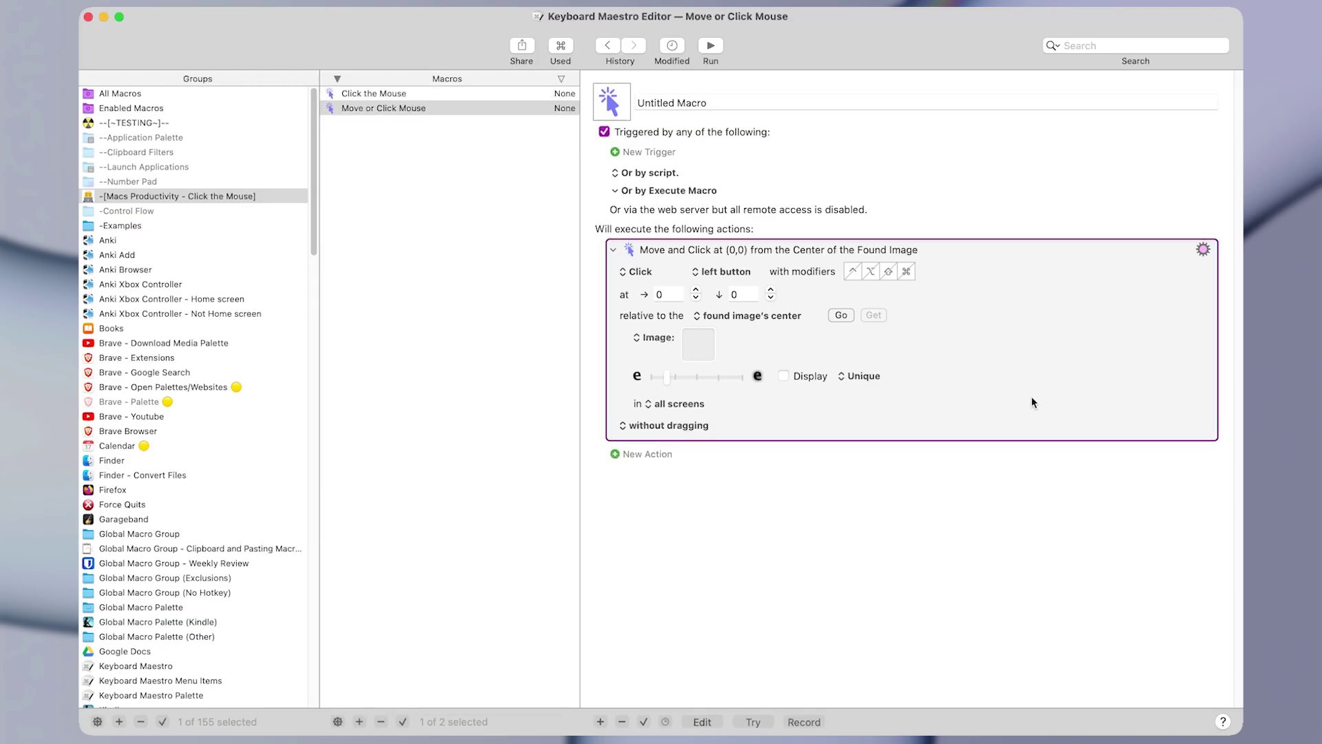
pyautogui.click(649, 152)
pyautogui.click(656, 153)
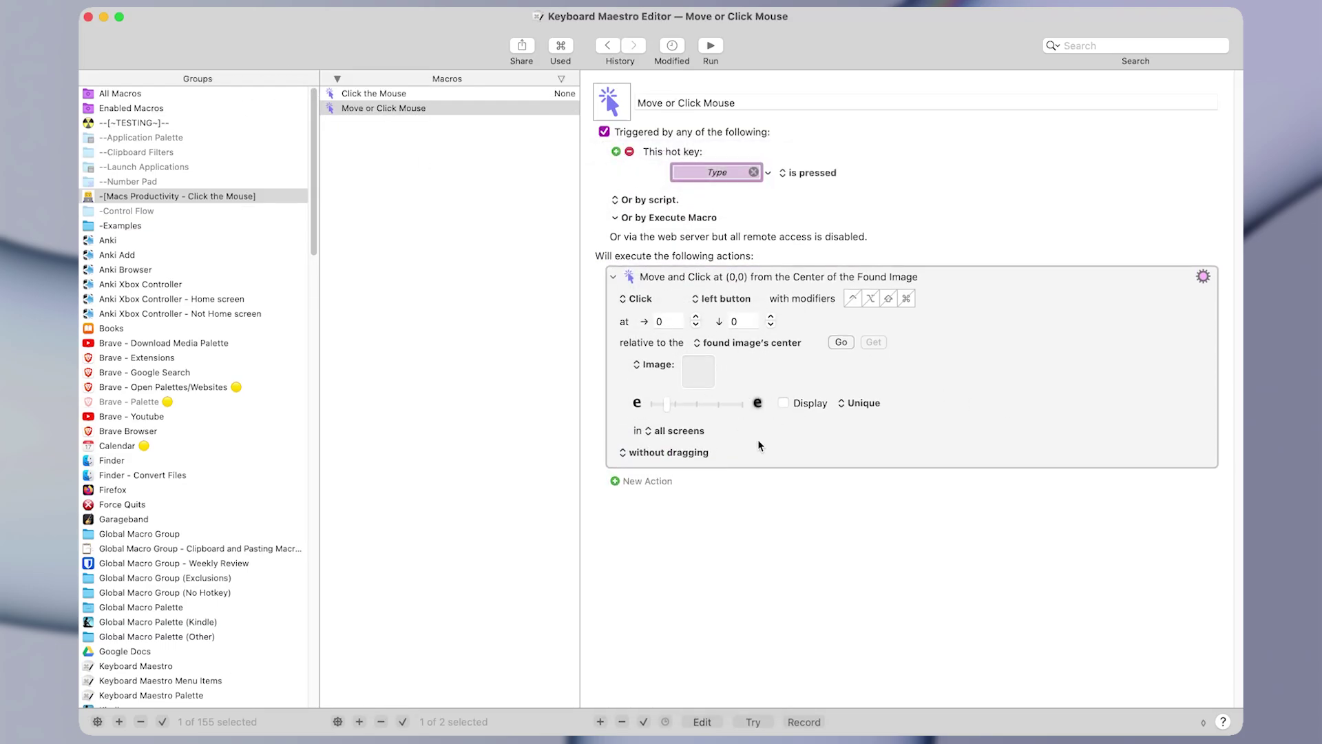
pyautogui.press('ctrl+alt+super+s')
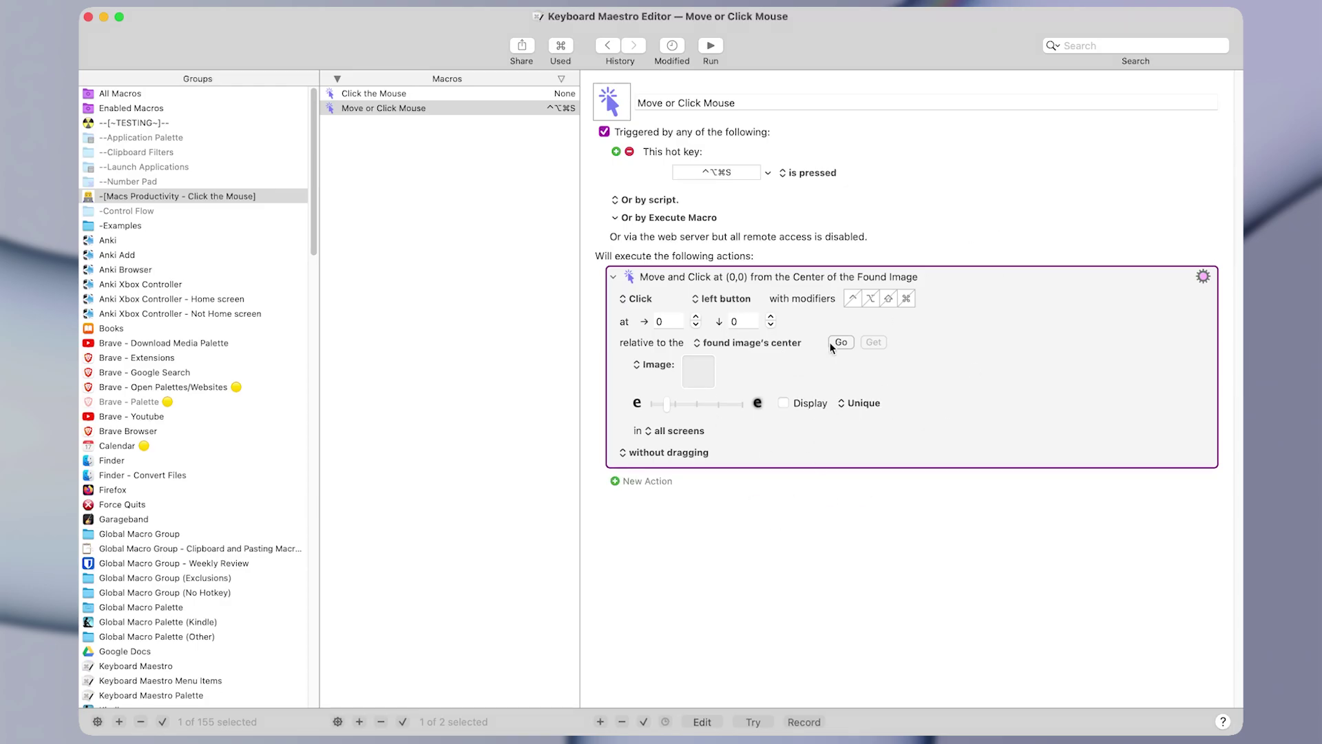
# - On the Accordion Demo page, expand Sections 1, 2 and 3, then collapse them
pyautogui.click(704, 371)
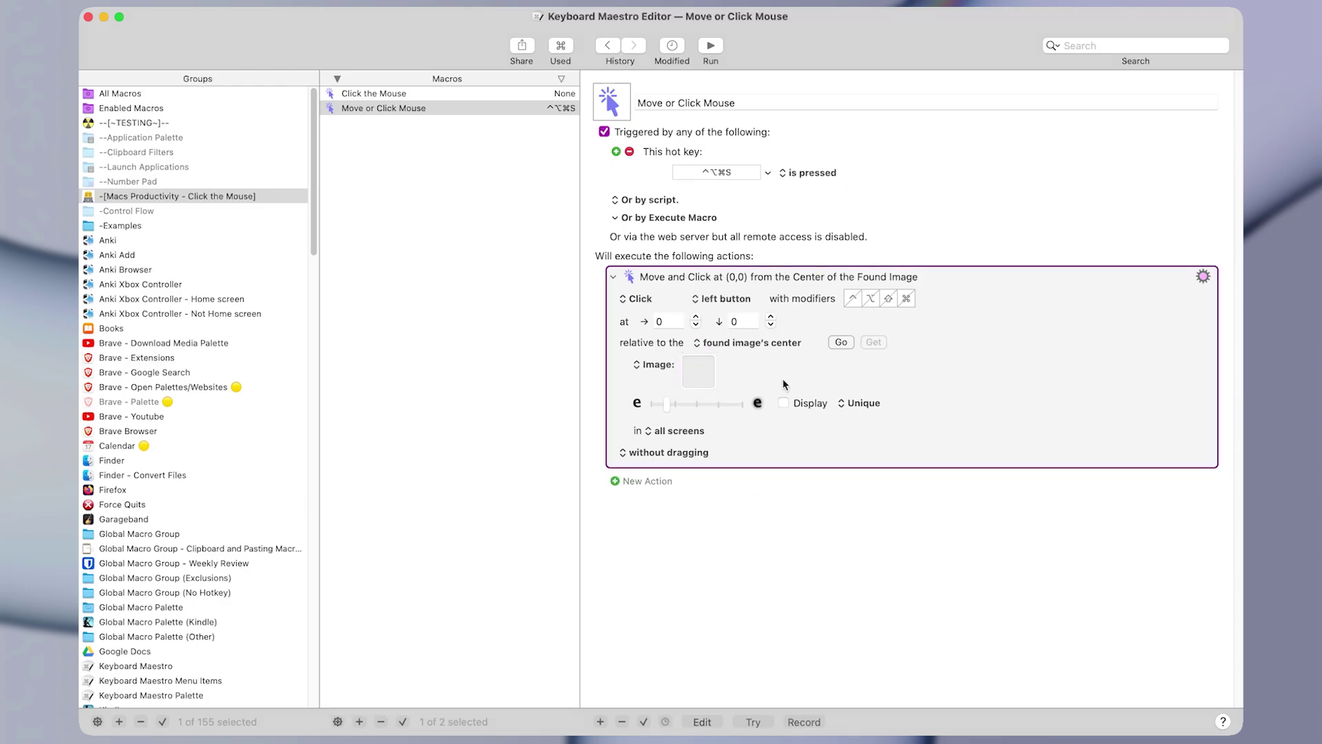
pyautogui.press('super+Tab')
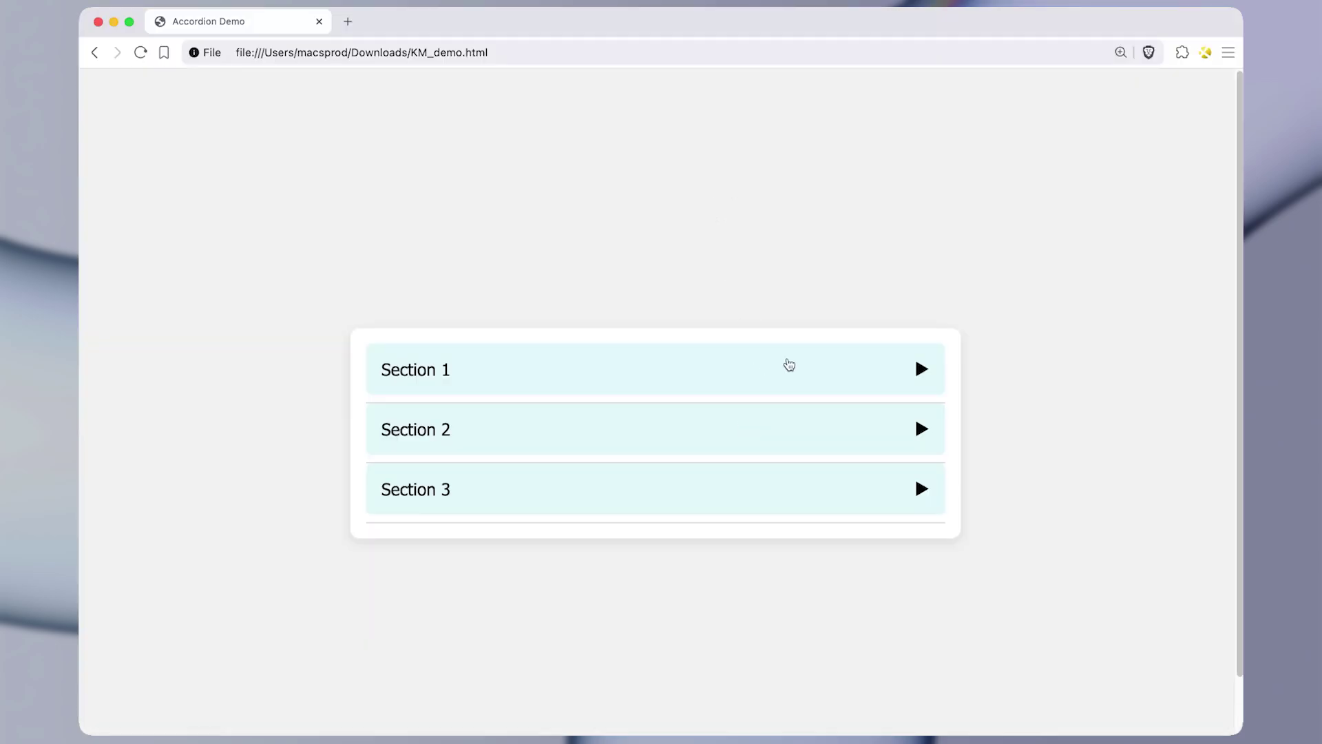
pyautogui.click(540, 385)
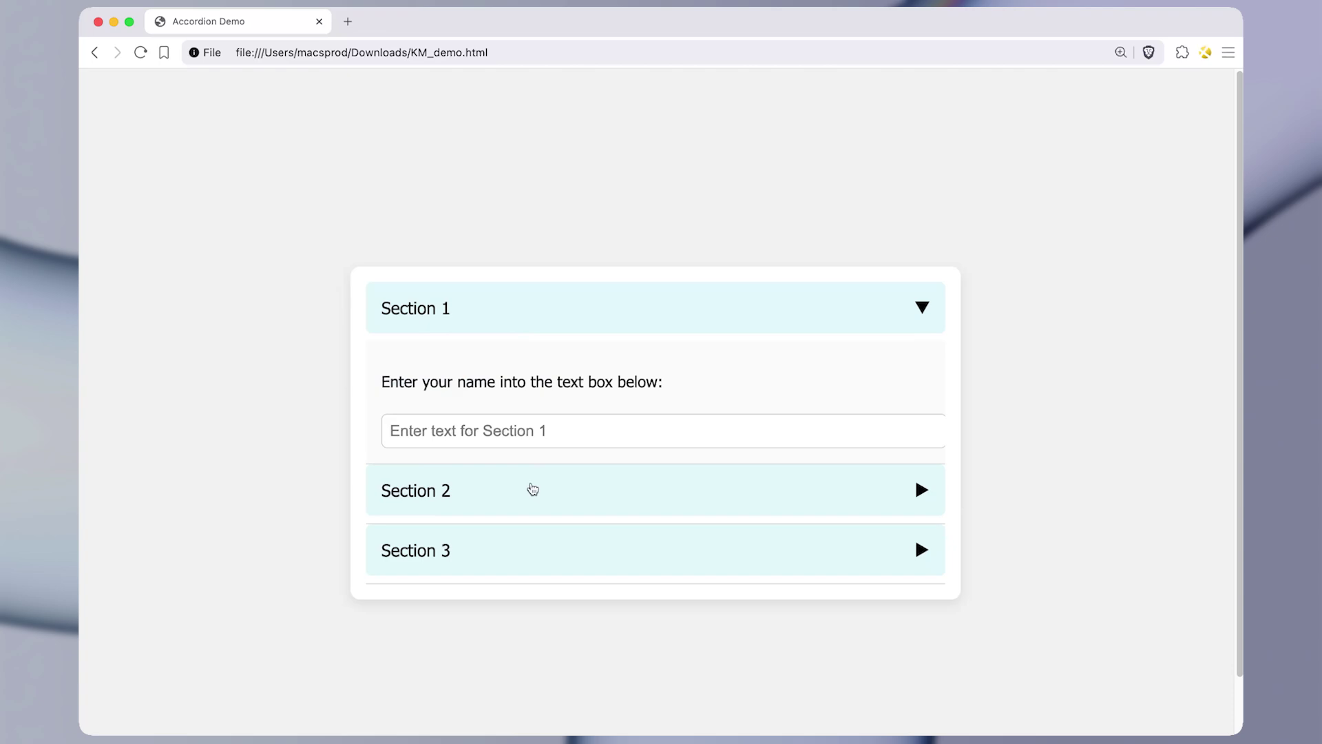
pyautogui.click(531, 490)
pyautogui.click(534, 606)
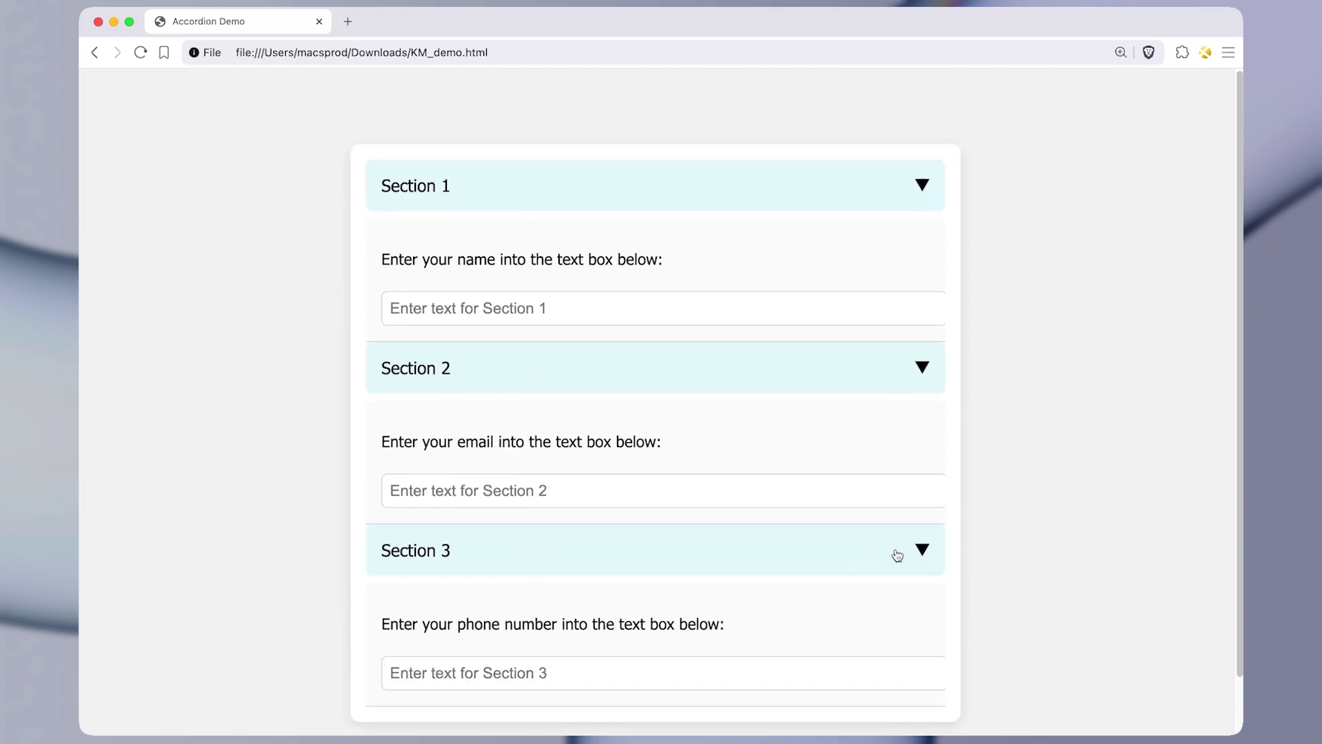
pyautogui.click(919, 551)
pyautogui.click(936, 452)
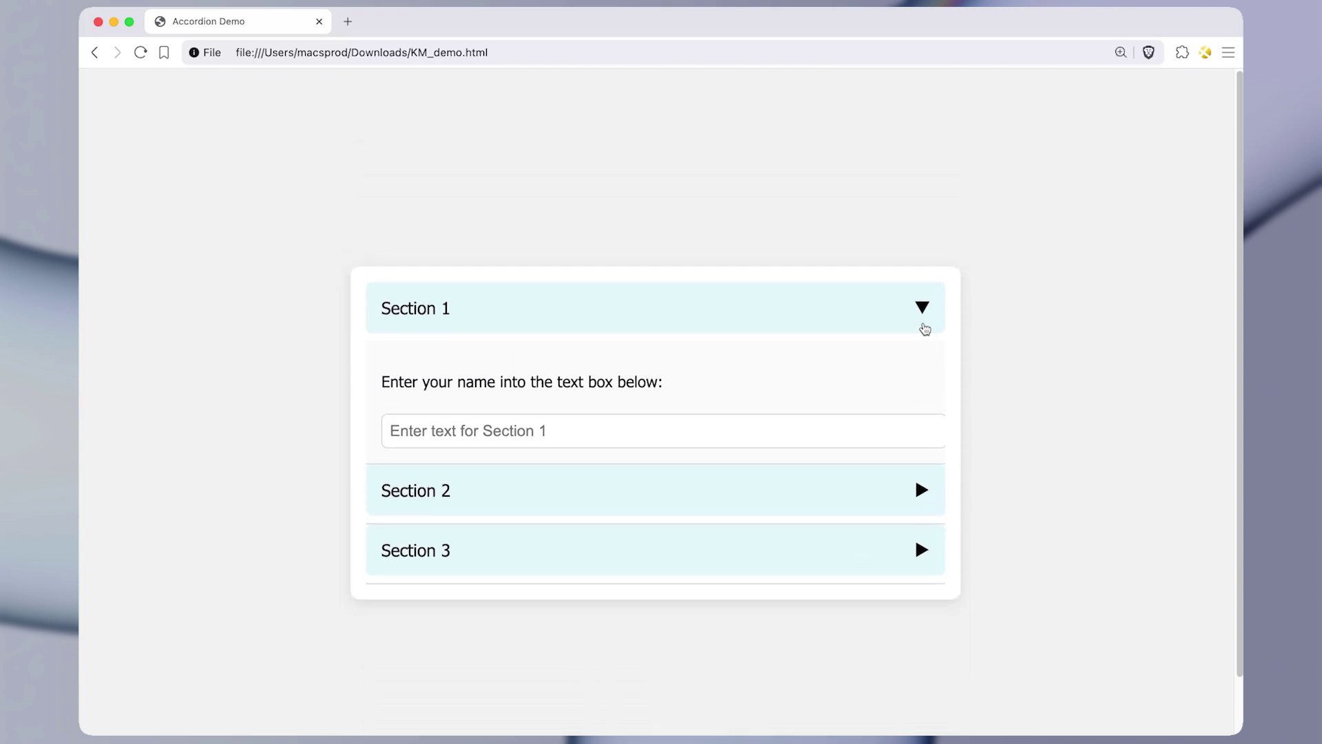
pyautogui.click(922, 326)
# - Expand Section 1, type 'afdsaf' in its name box, delete it, and collapse it
pyautogui.click(710, 370)
pyautogui.click(687, 433)
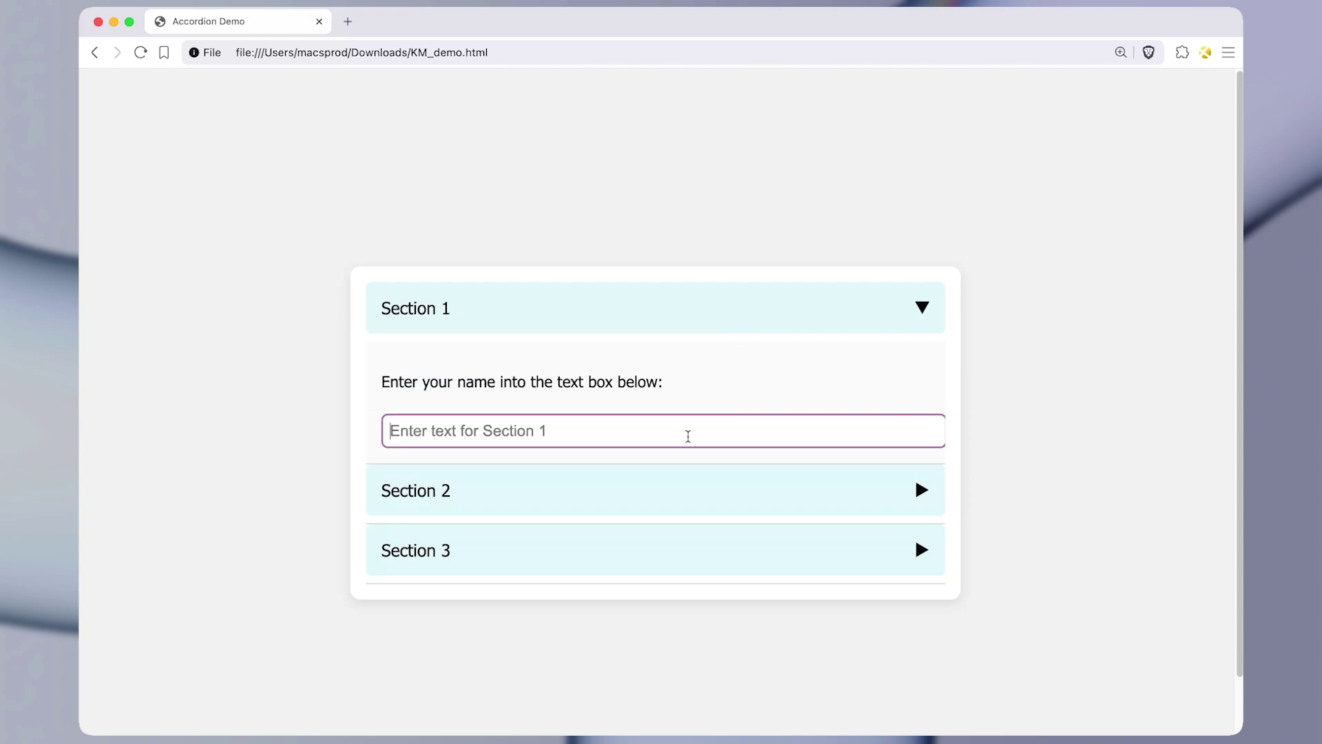
pyautogui.write('afdsaf')
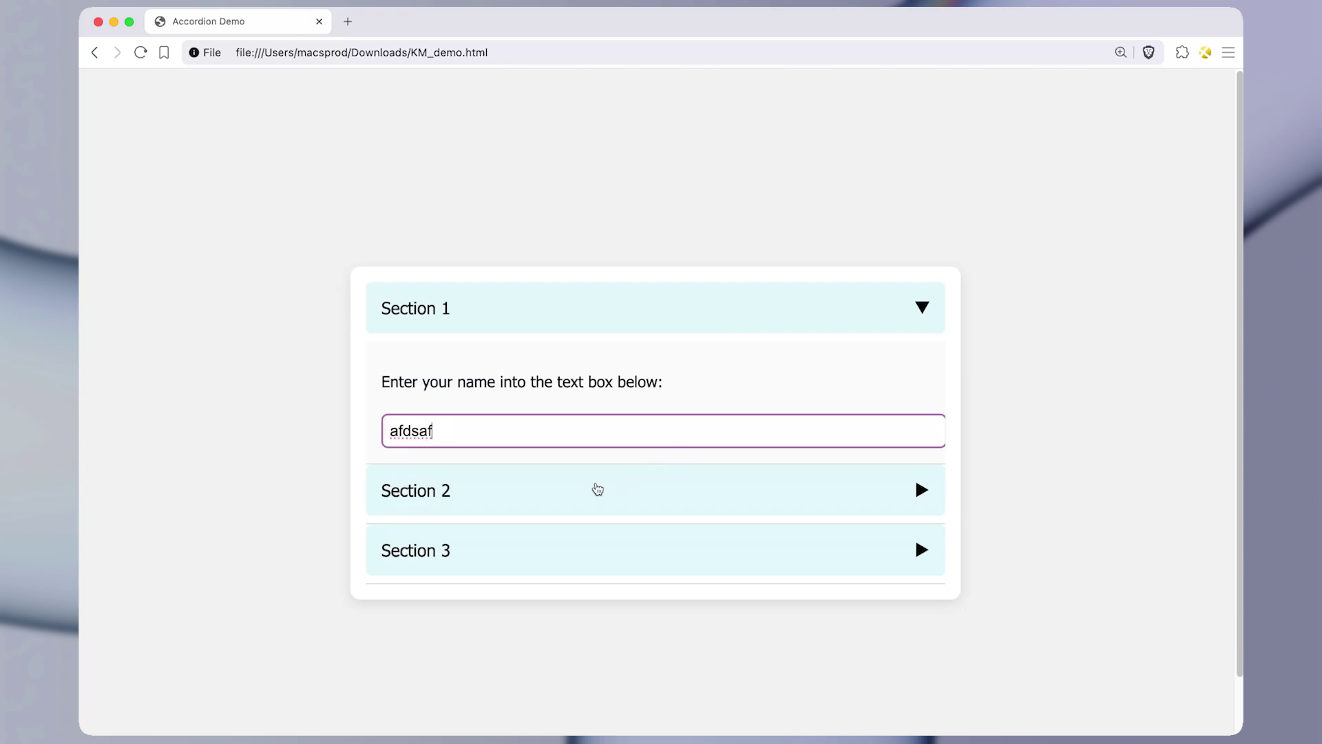
pyautogui.hotkey('alt', 'BackSpace')
pyautogui.click(727, 329)
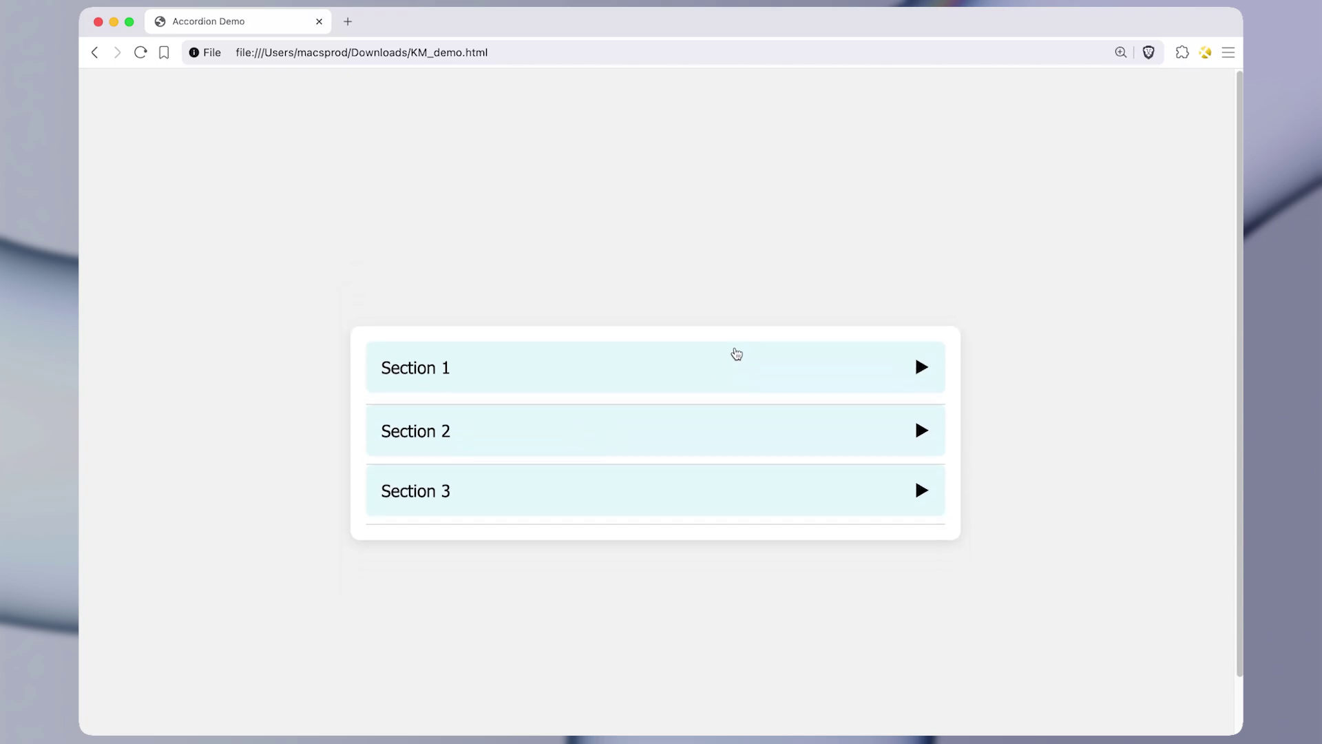
# - Expand and collapse all three sections again, then screenshot Section 1's triangle with ⌃⇧⌘4
pyautogui.click(923, 386)
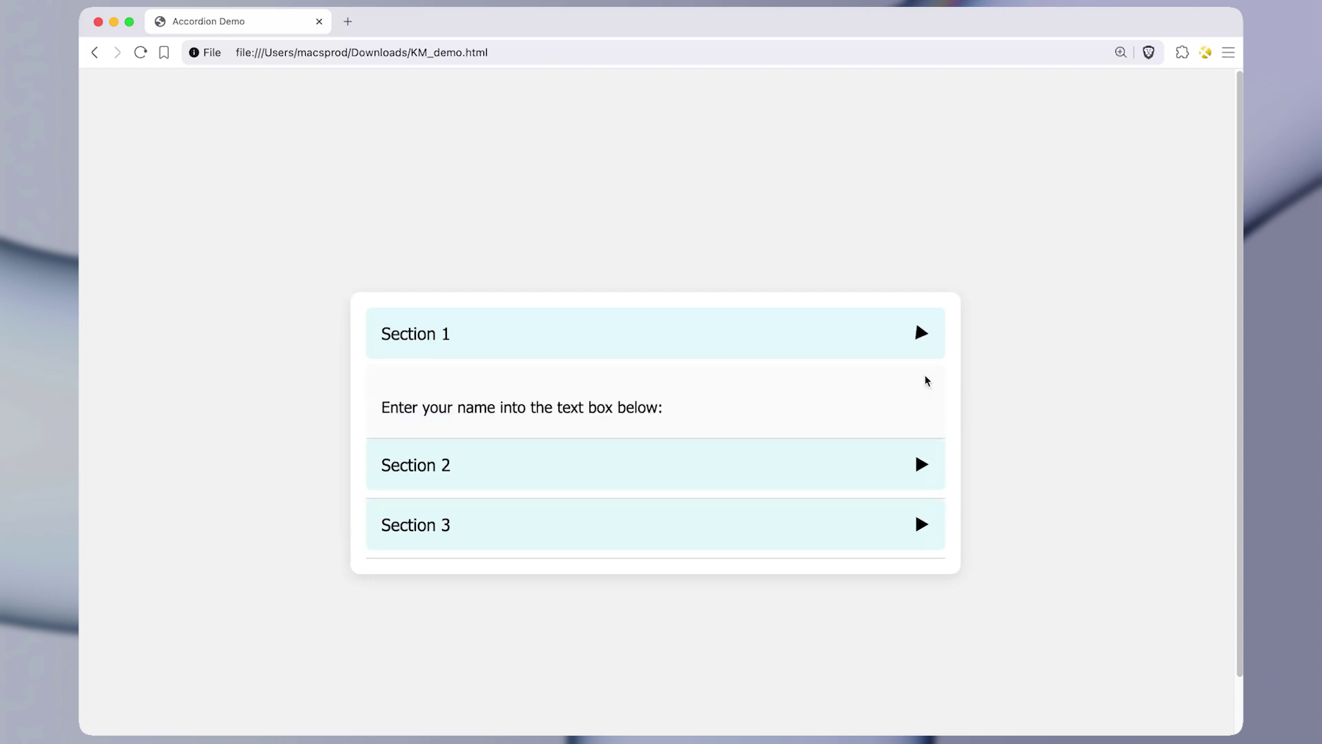
pyautogui.click(920, 493)
pyautogui.click(921, 610)
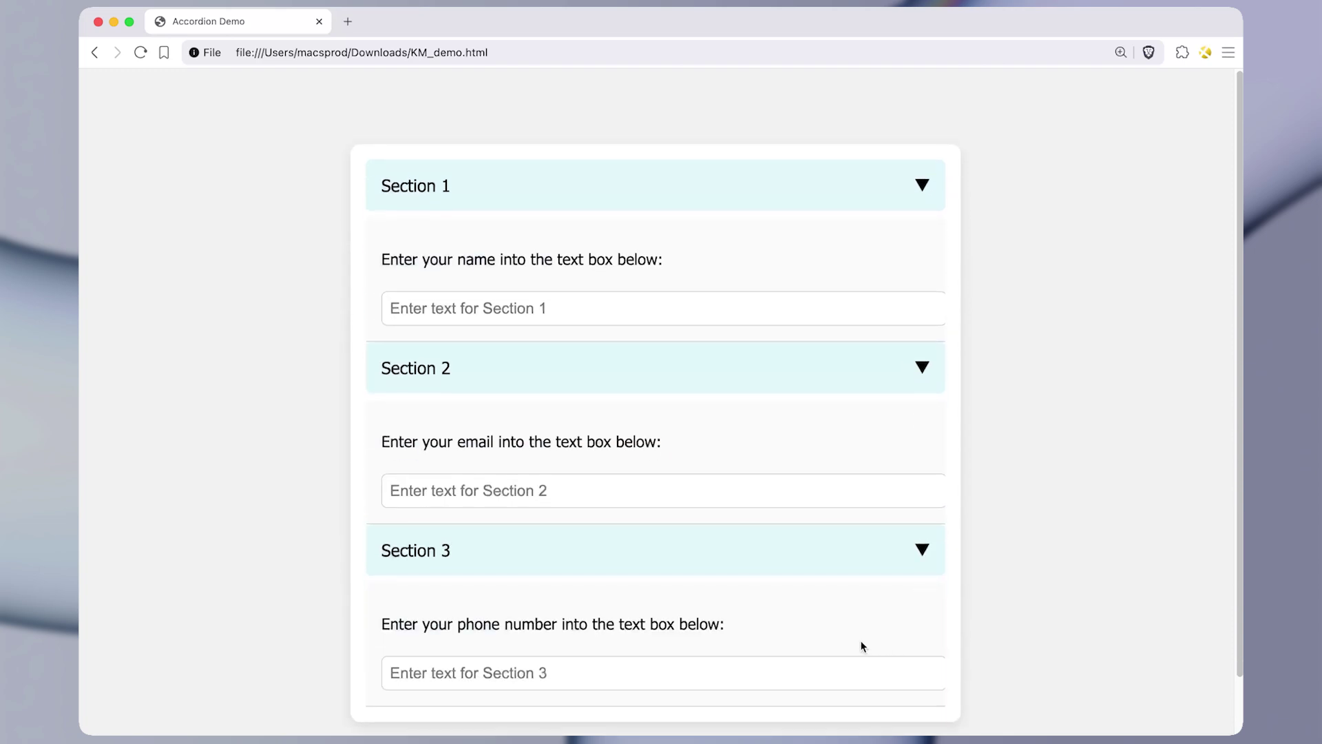
pyautogui.scroll(-1, 597, 393)
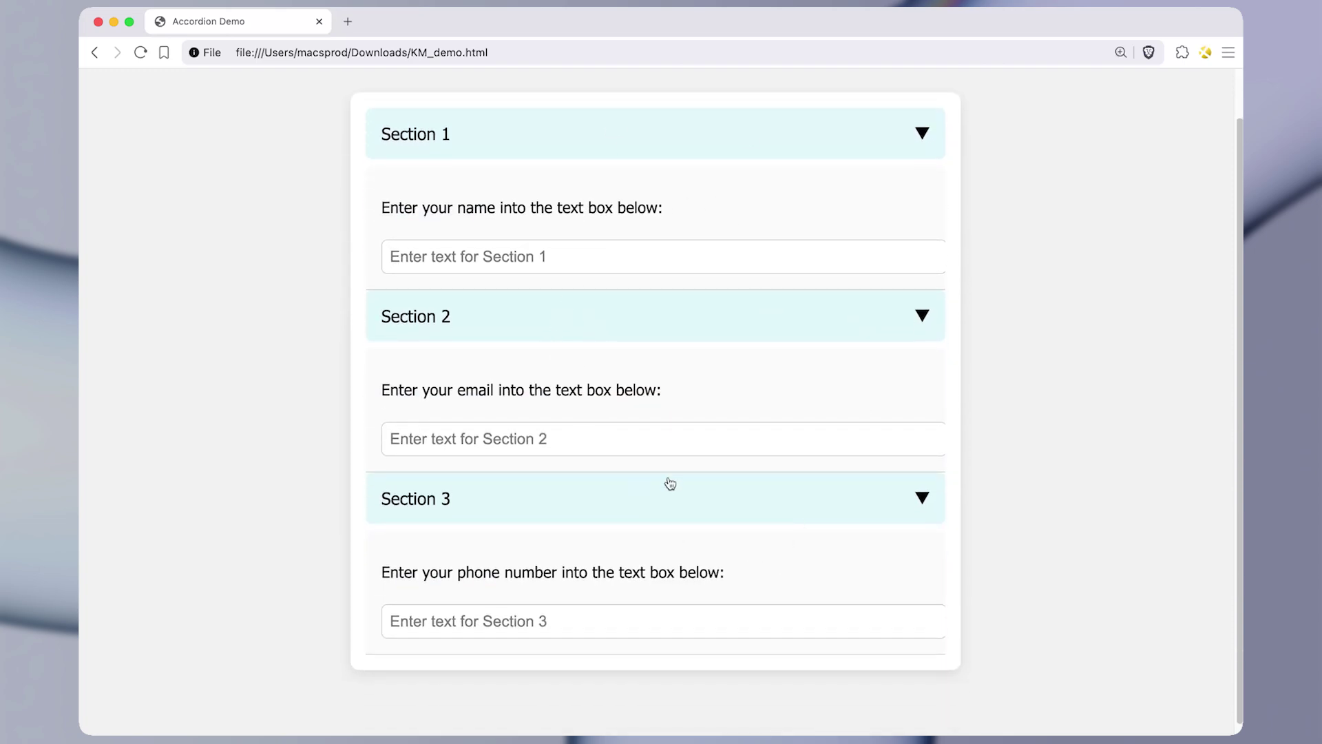
pyautogui.click(692, 497)
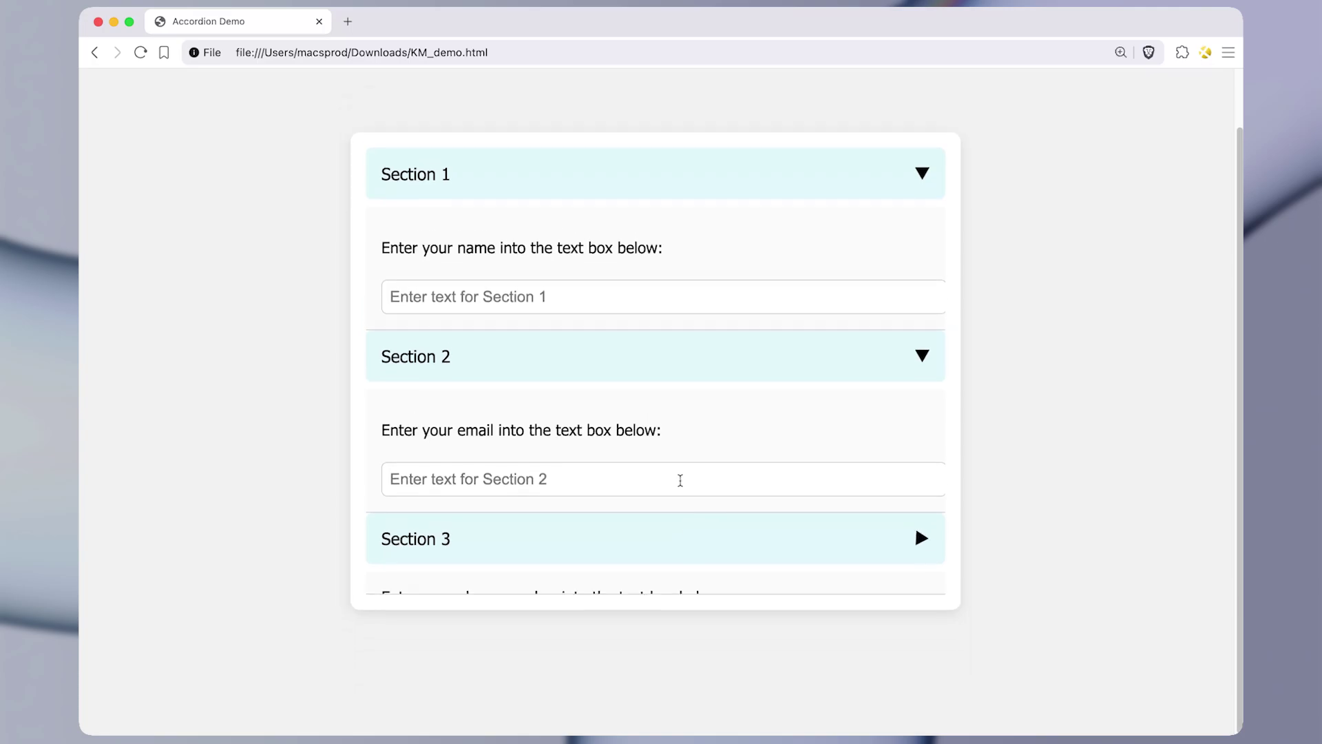
pyautogui.click(559, 371)
pyautogui.click(646, 267)
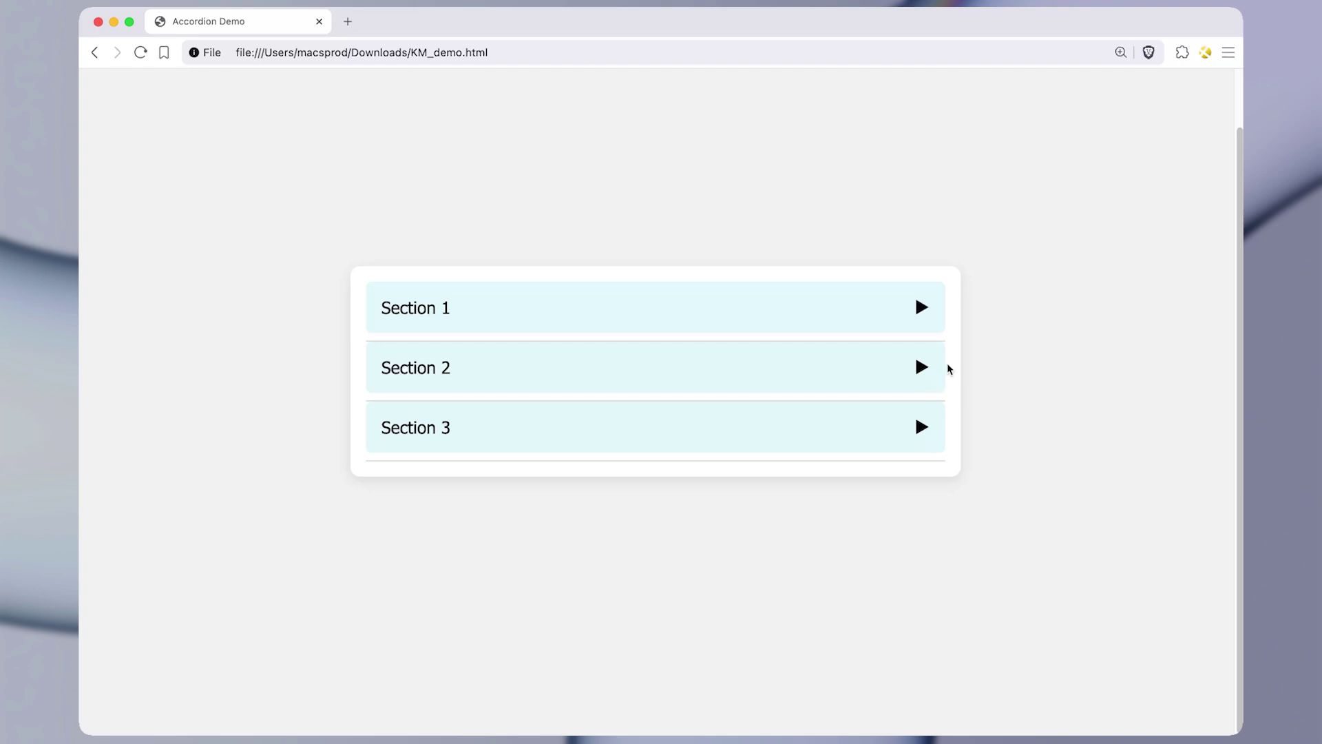
pyautogui.press('super+shift+4')
pyautogui.moveTo(903, 292); pyautogui.dragTo(938, 328)
# - Insert a Click at Found Image action via search 'click fou' and paste the triangle screenshot as its image
pyautogui.press('super+Tab')
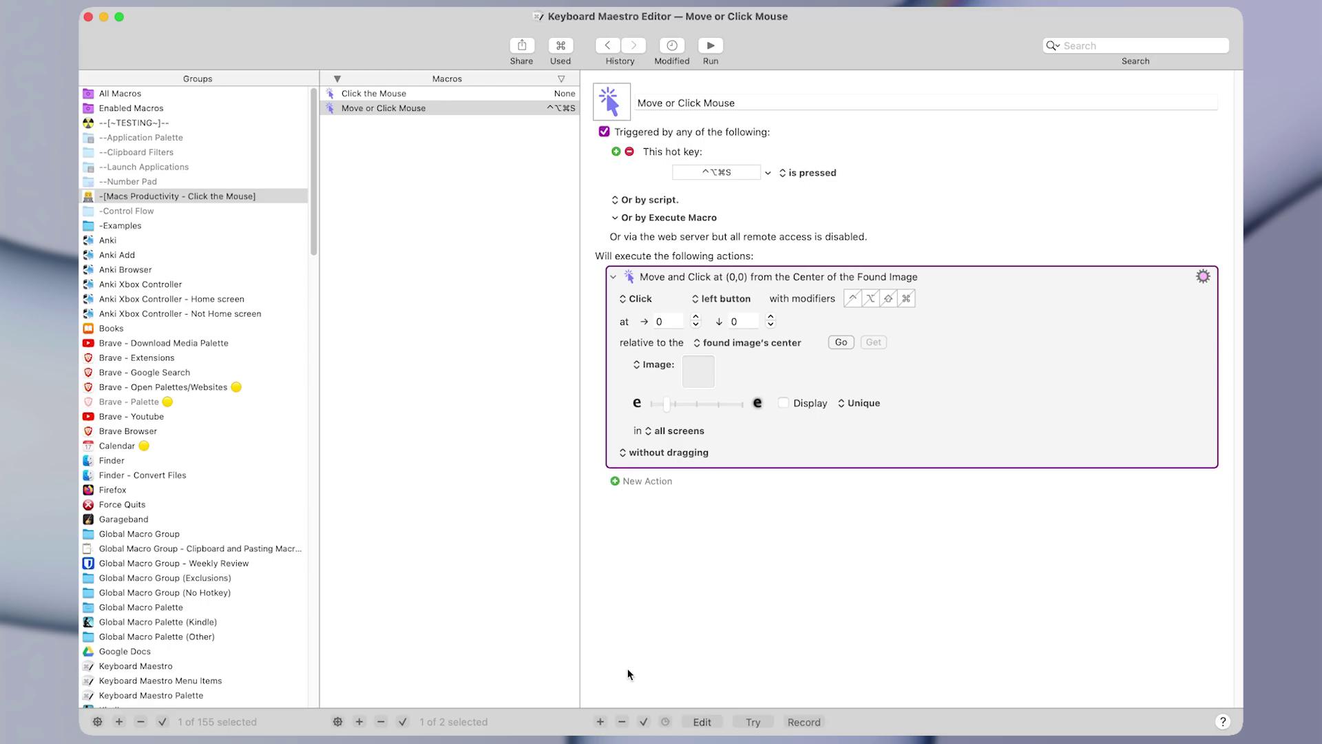
pyautogui.press('ctrl+super+i')
pyautogui.write('click fou')
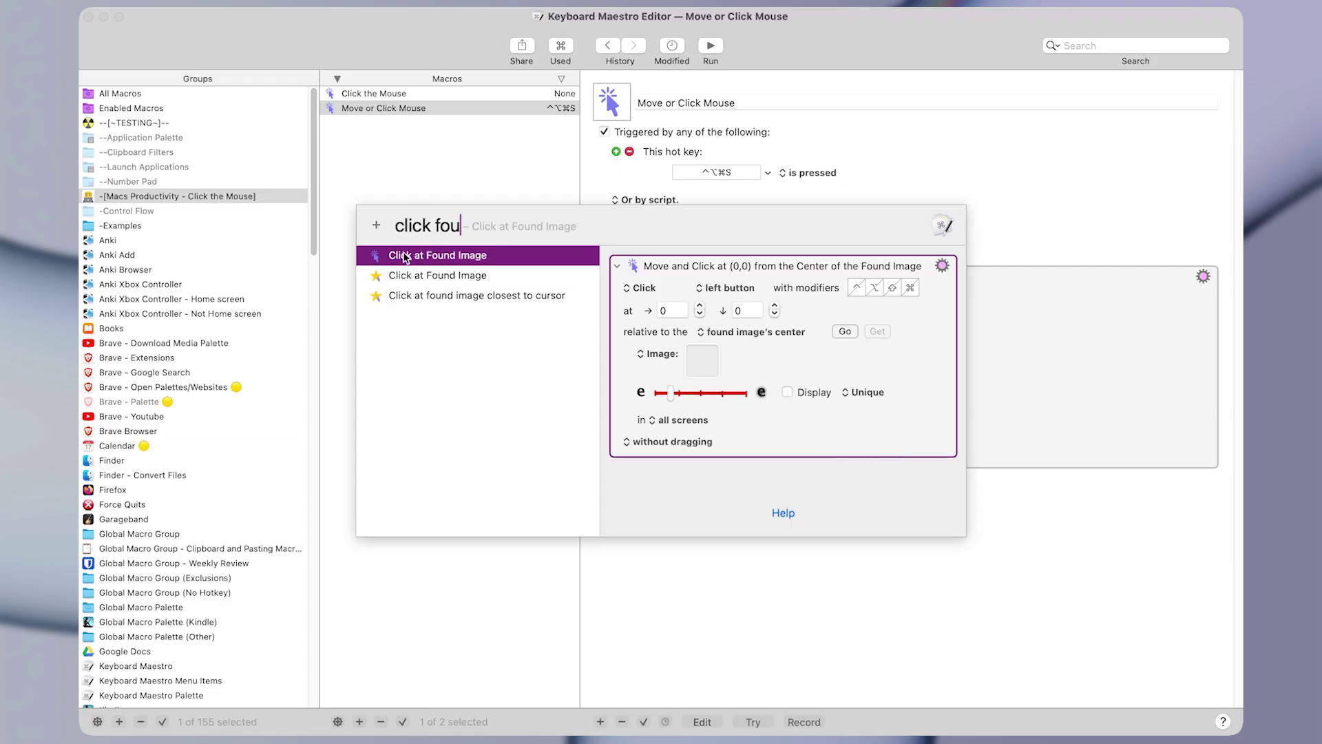
pyautogui.doubleClick(459, 263)
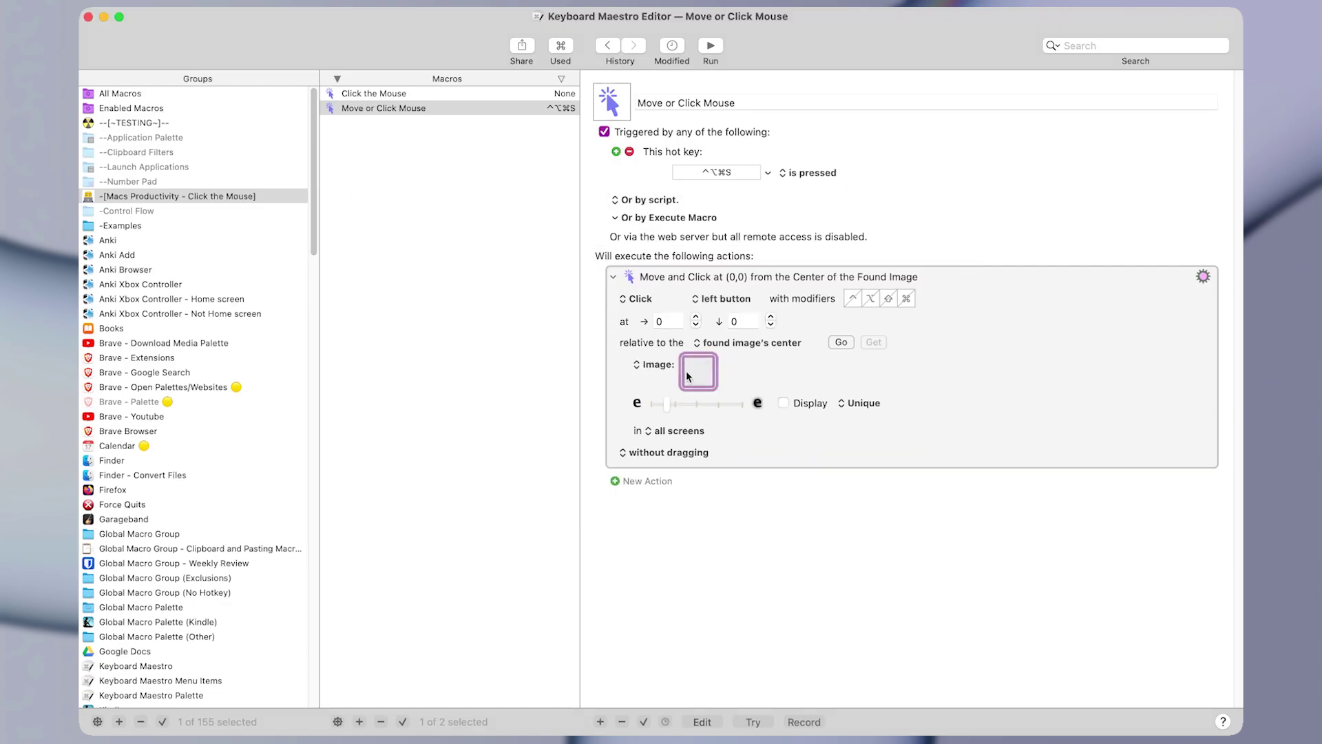
pyautogui.press('super+v')
# - Preview the found triangle image and its click point
pyautogui.click(729, 374)
pyautogui.click(704, 382)
pyautogui.press('super+Tab')
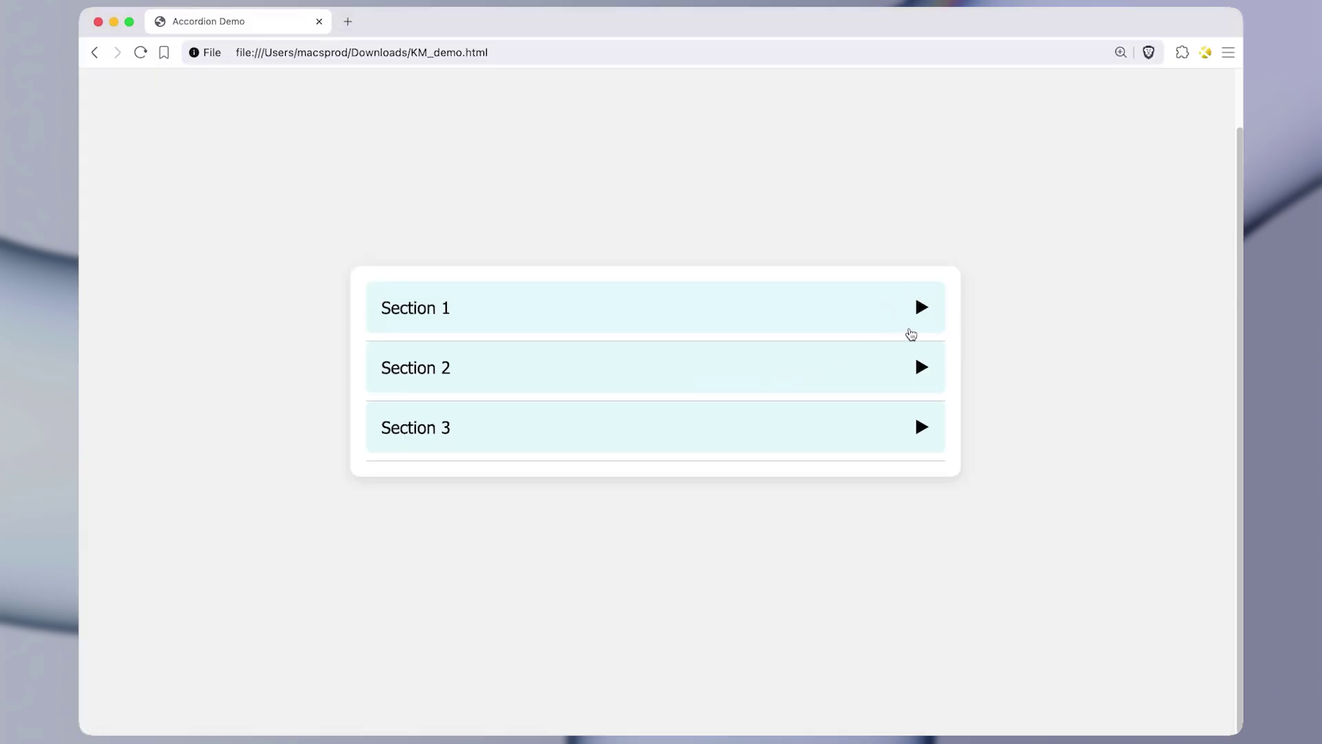
pyautogui.press('super+Tab')
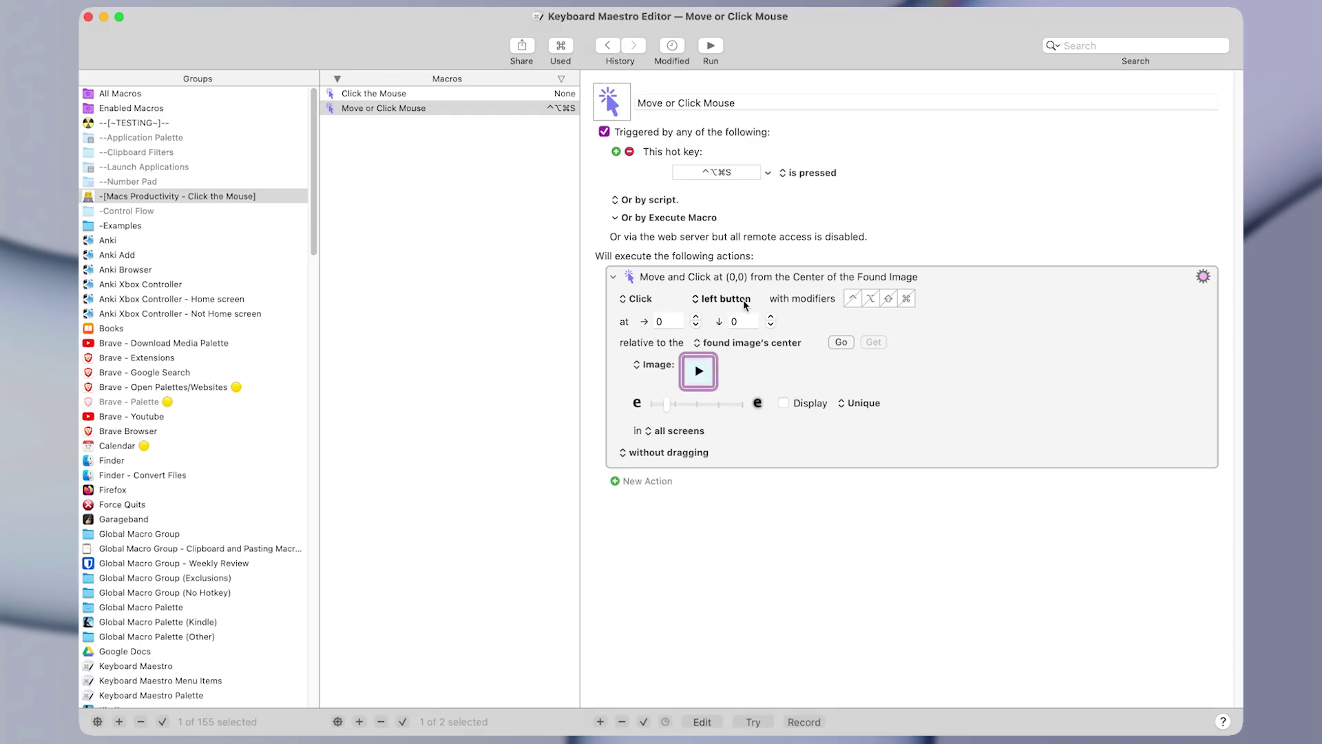
pyautogui.press('space')
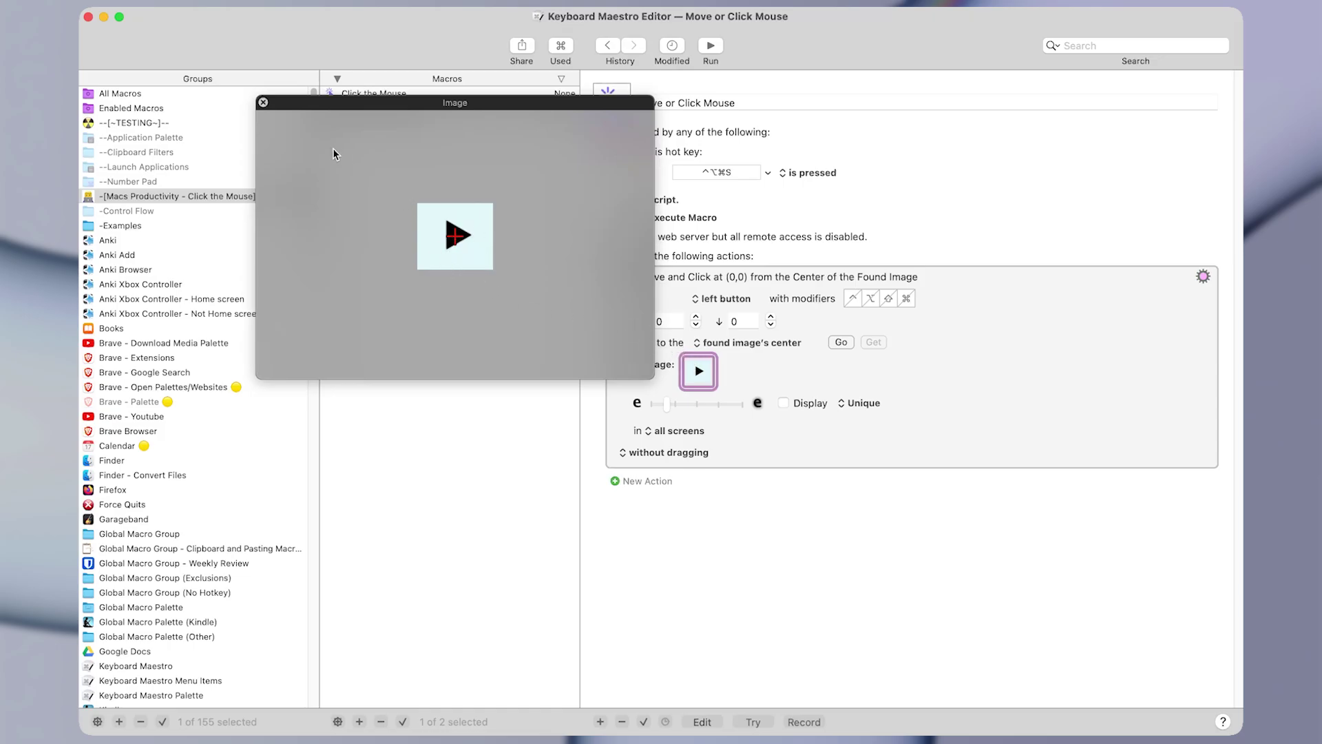
pyautogui.click(263, 103)
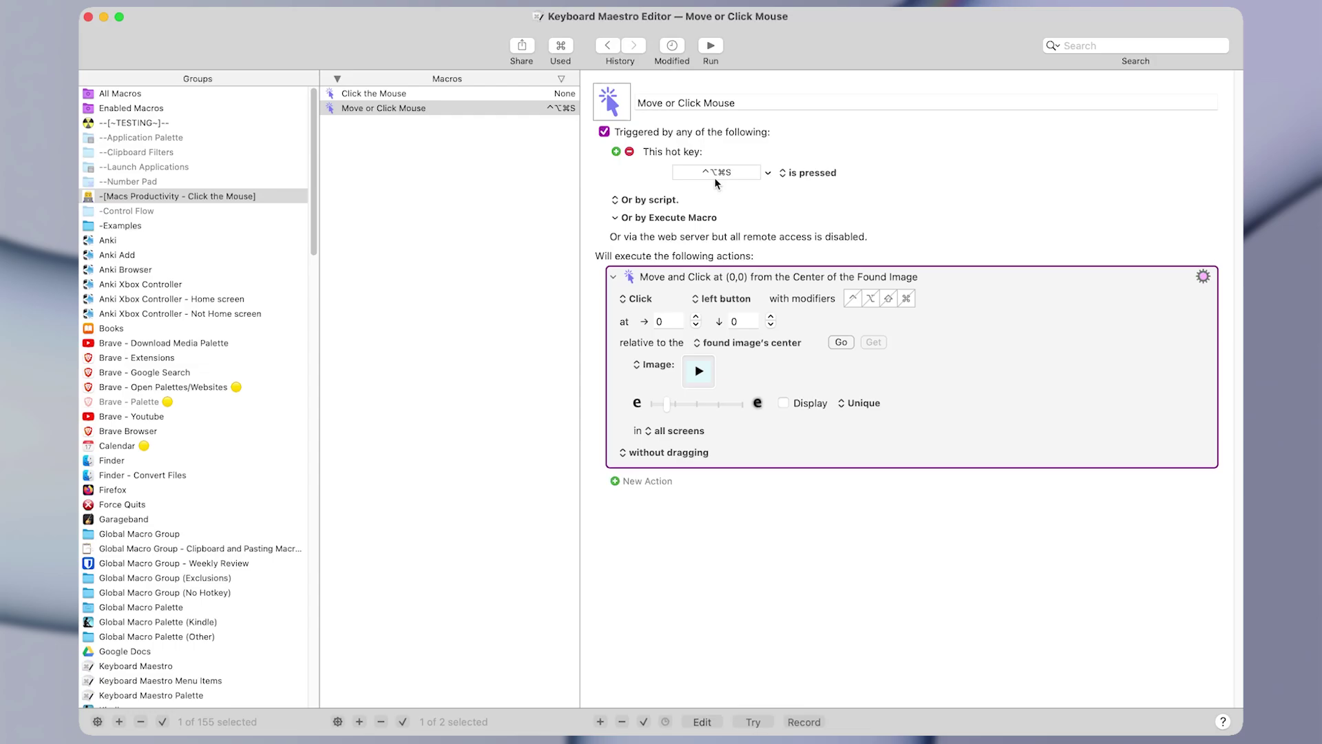
# - Change the found-image match popup from Unique to Best
pyautogui.press('super+Tab')
pyautogui.click(856, 409)
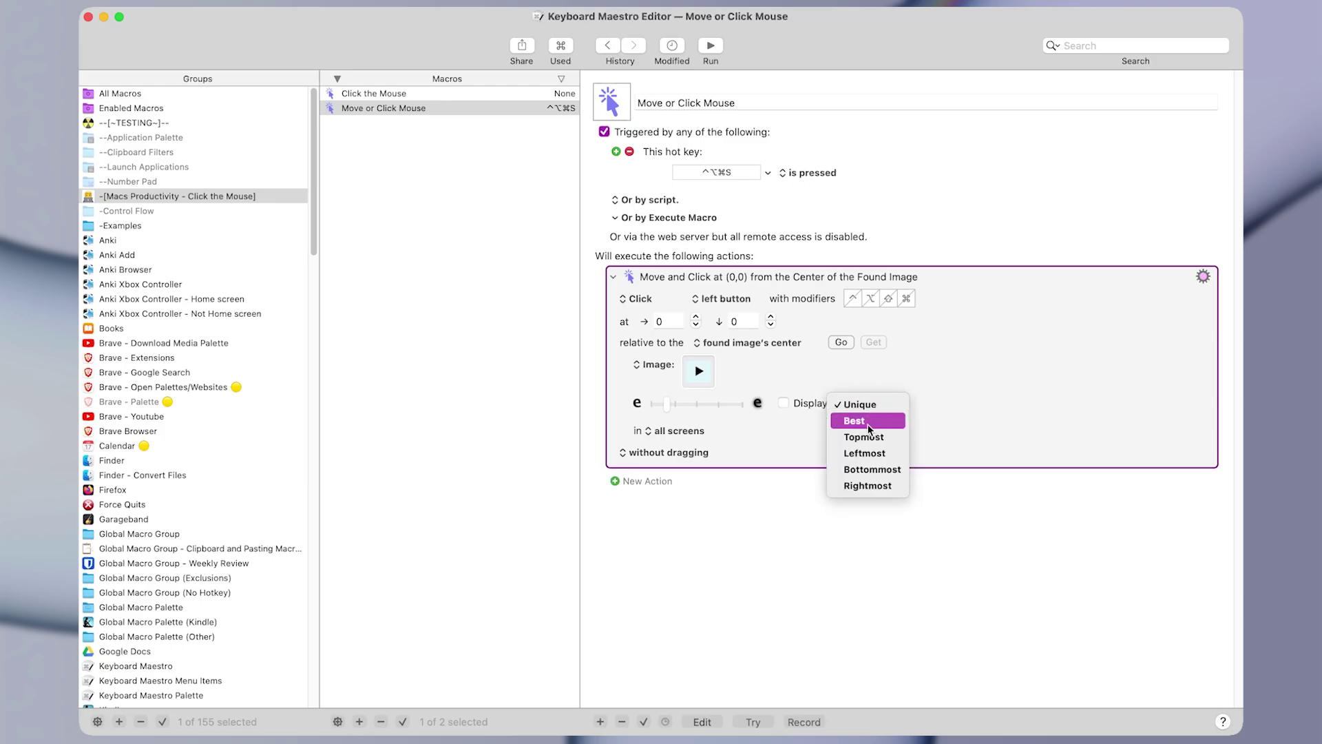
pyautogui.click(867, 421)
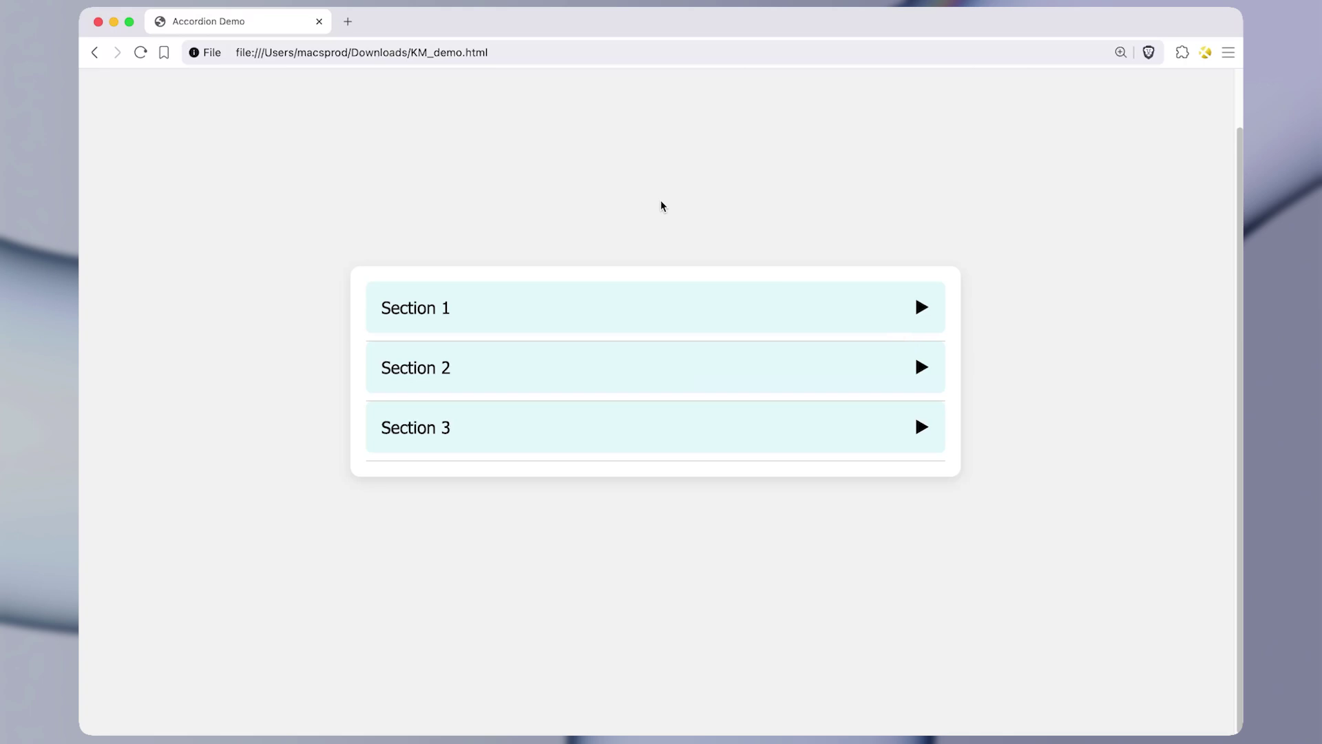
# - Expand accordion Sections 1, 3 and 2 so every text box is visible
pyautogui.click(920, 307)
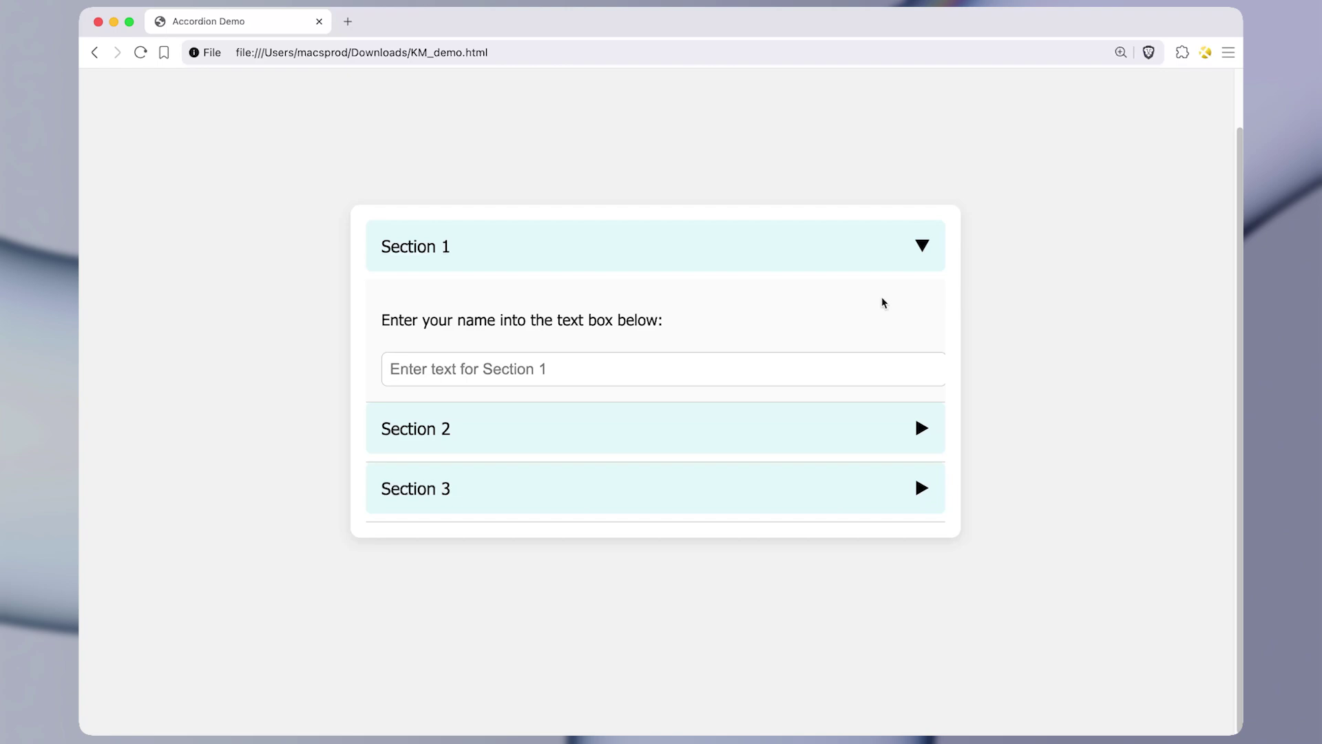
pyautogui.click(922, 491)
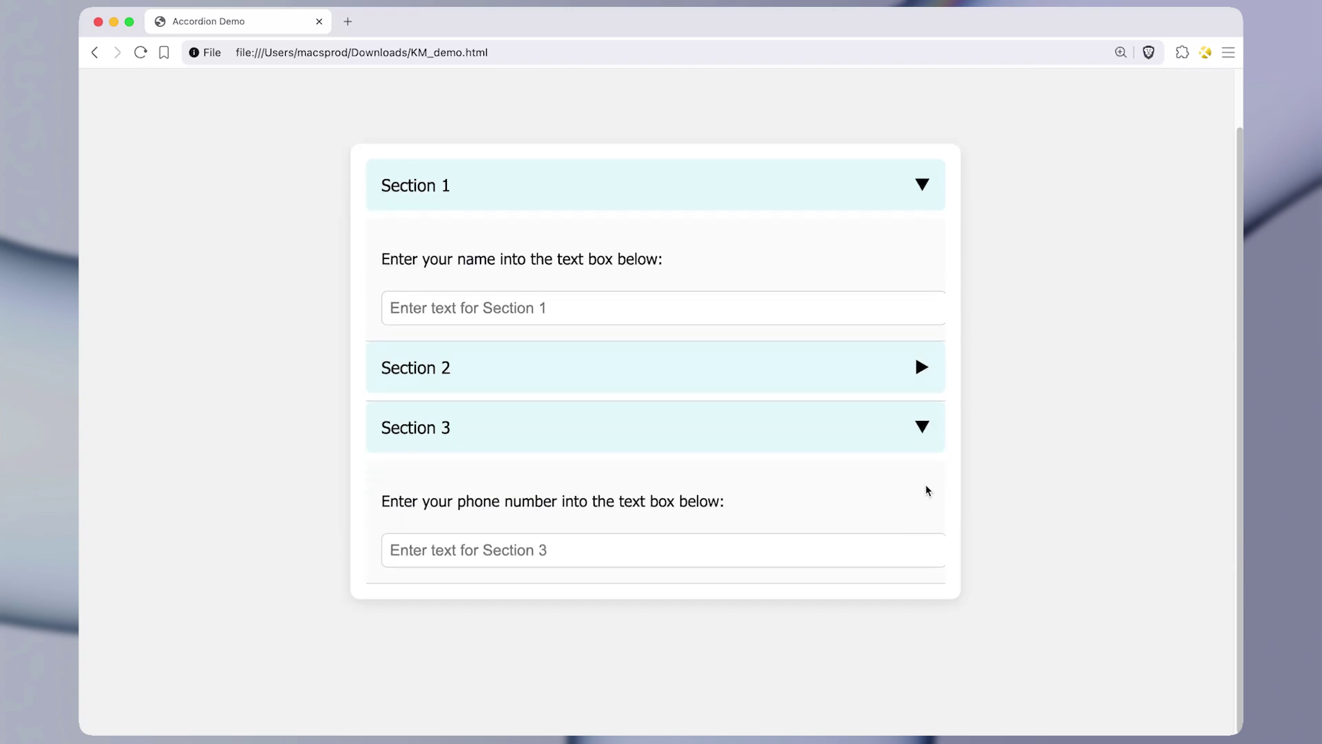
pyautogui.click(921, 367)
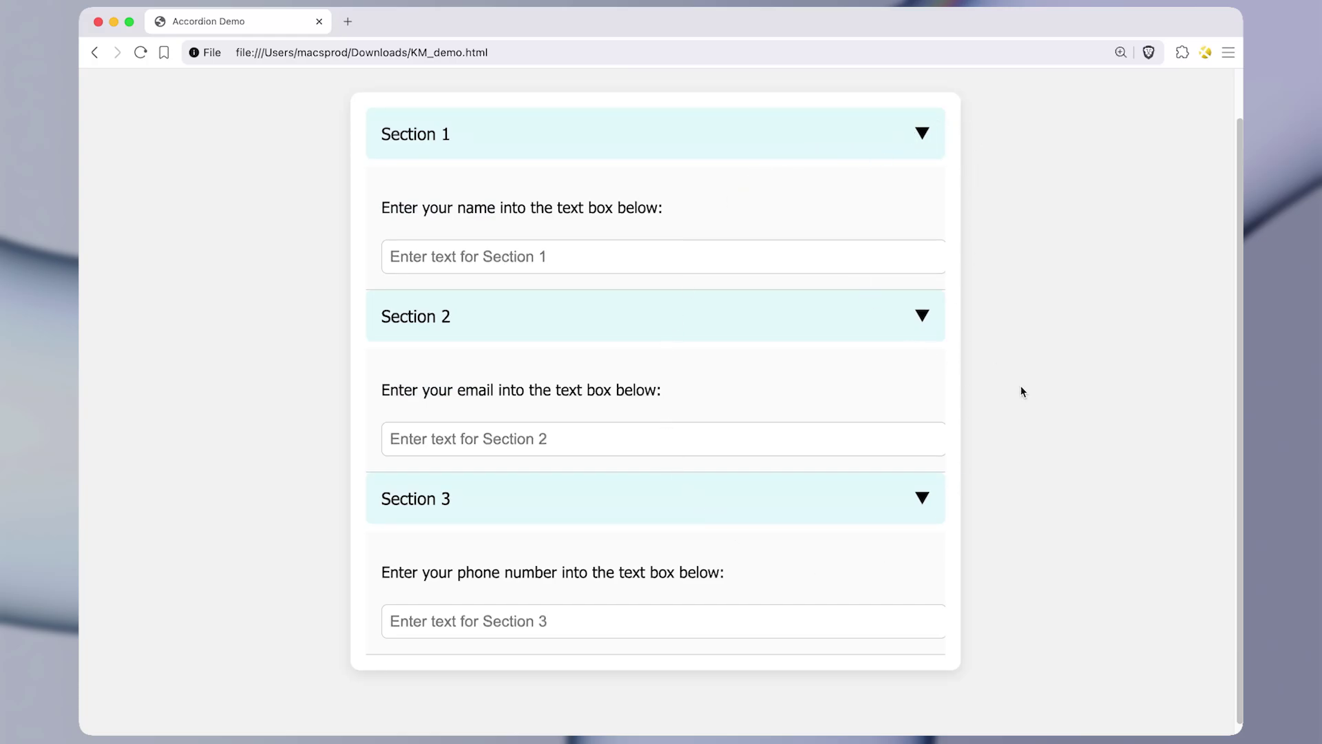
pyautogui.press('super+Tab')
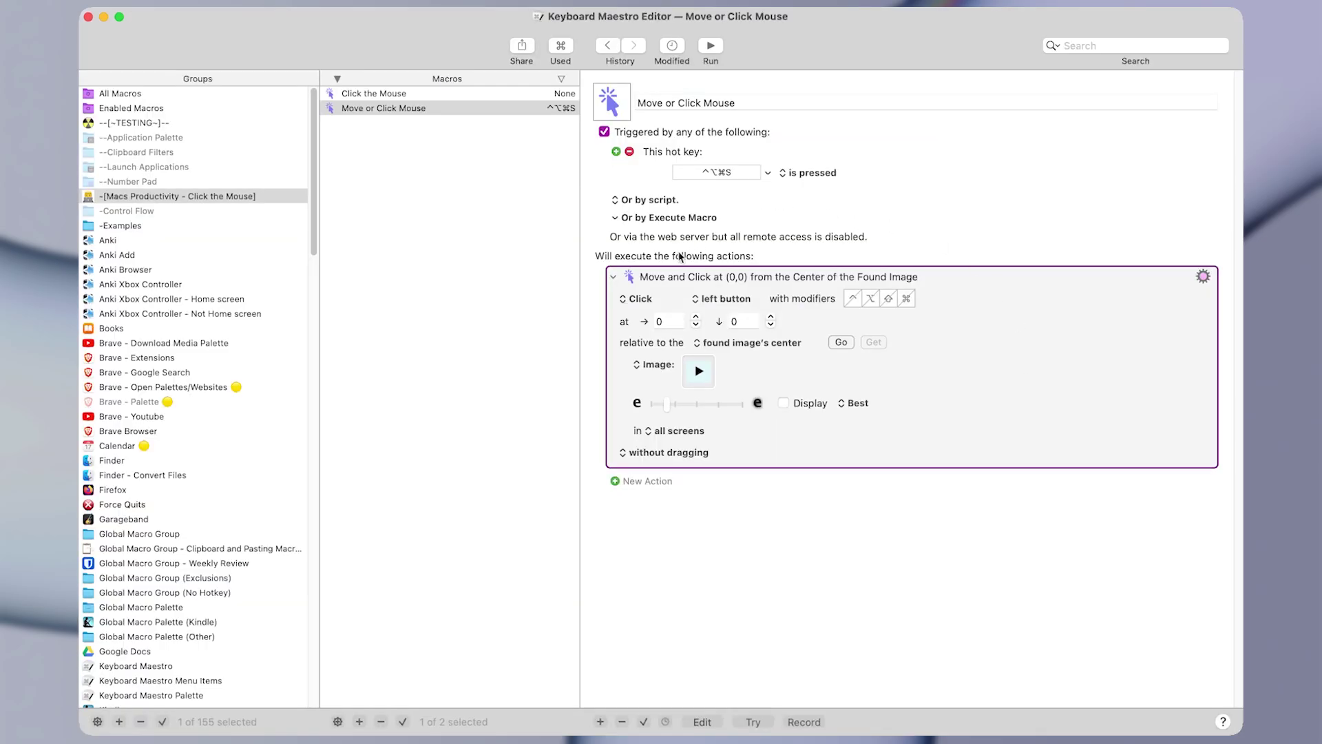
# - Insert a Pause action of 0.3 seconds after the found-image click action
pyautogui.click(697, 386)
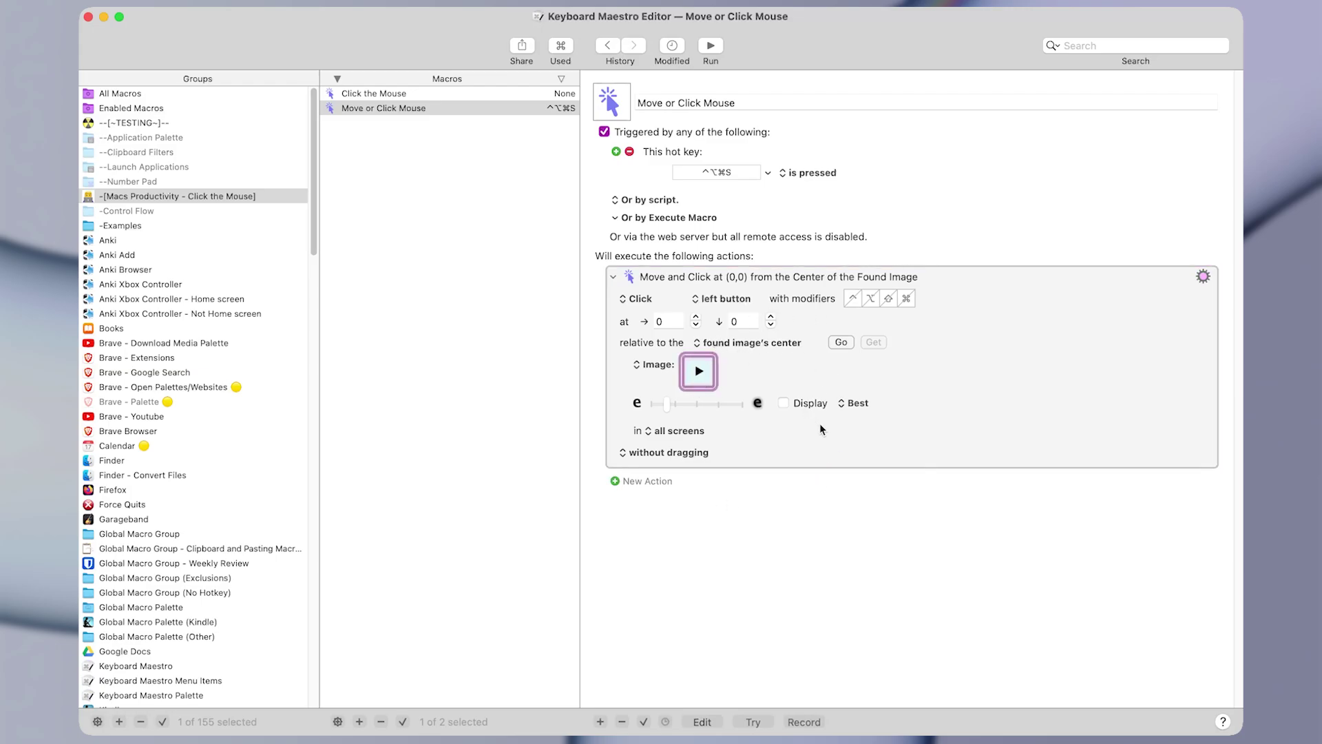
pyautogui.click(874, 365)
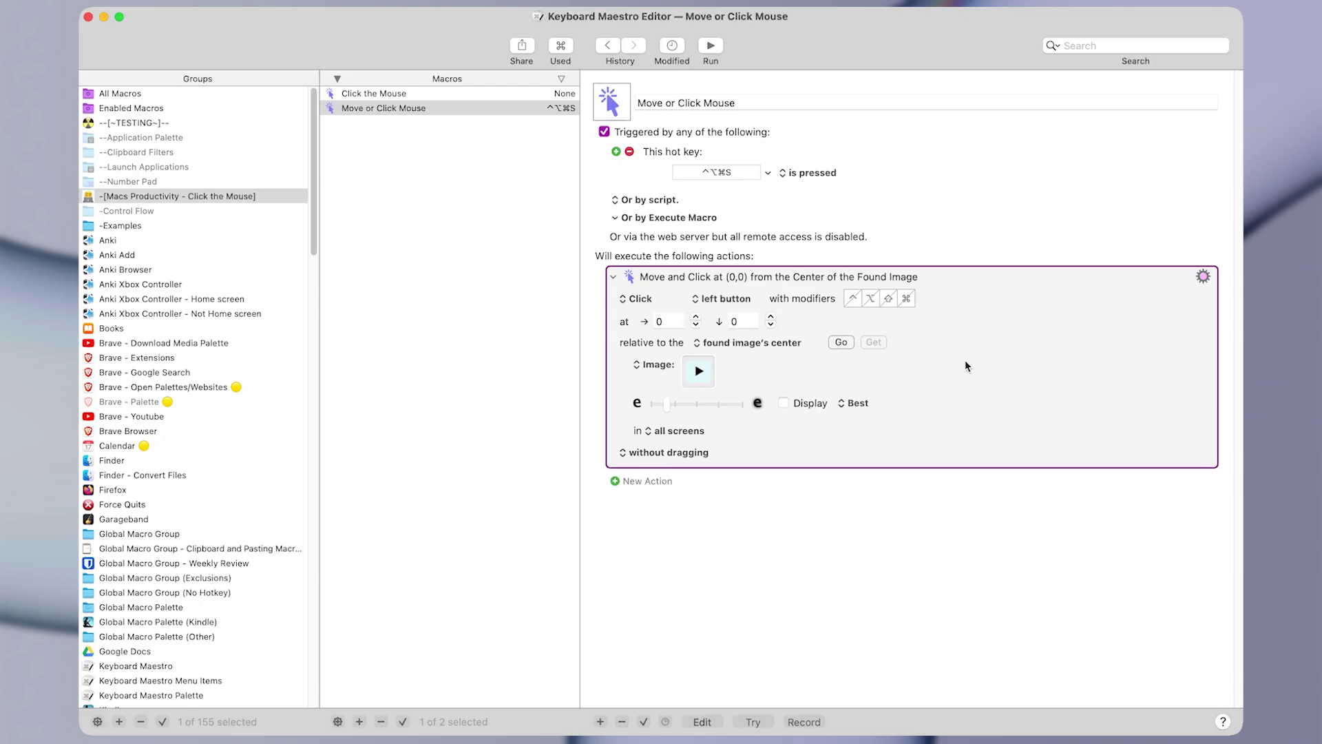
pyautogui.press('ctrl+super+t')
pyautogui.write('pau')
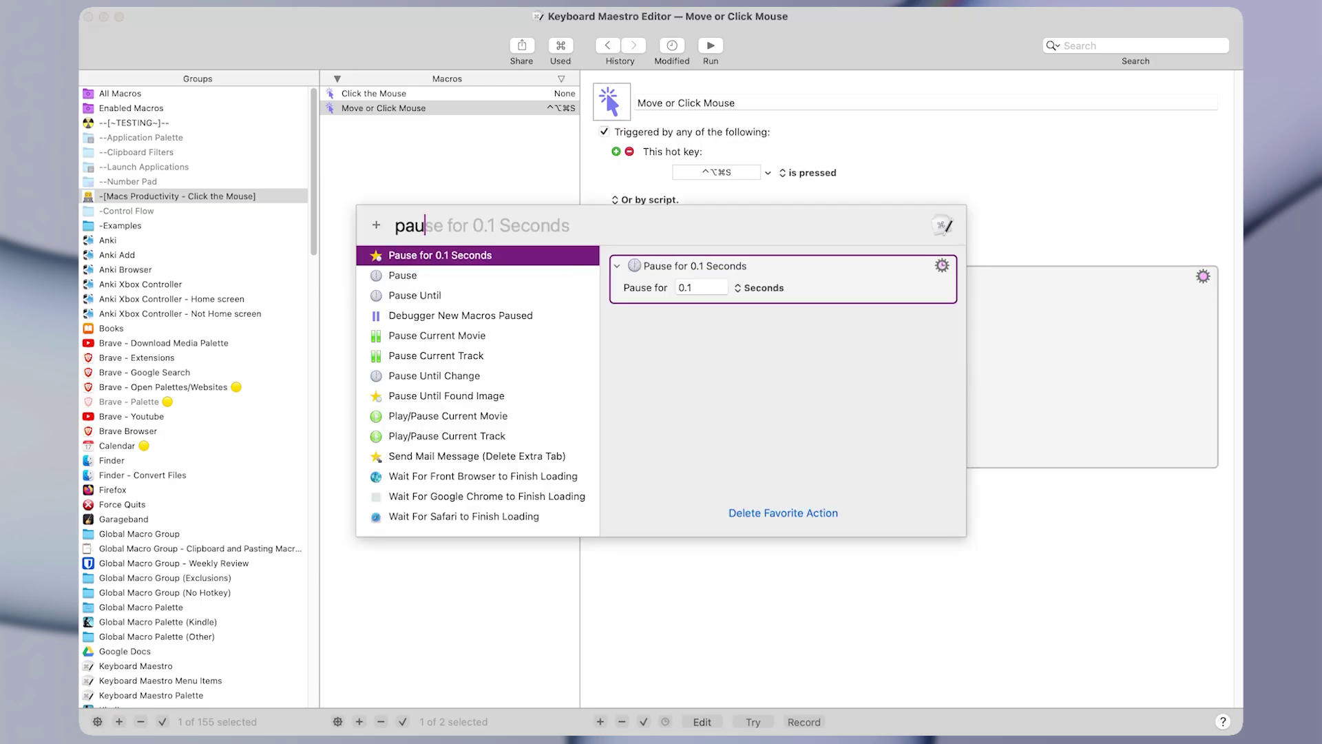
pyautogui.press('Down')
pyautogui.press('Return')
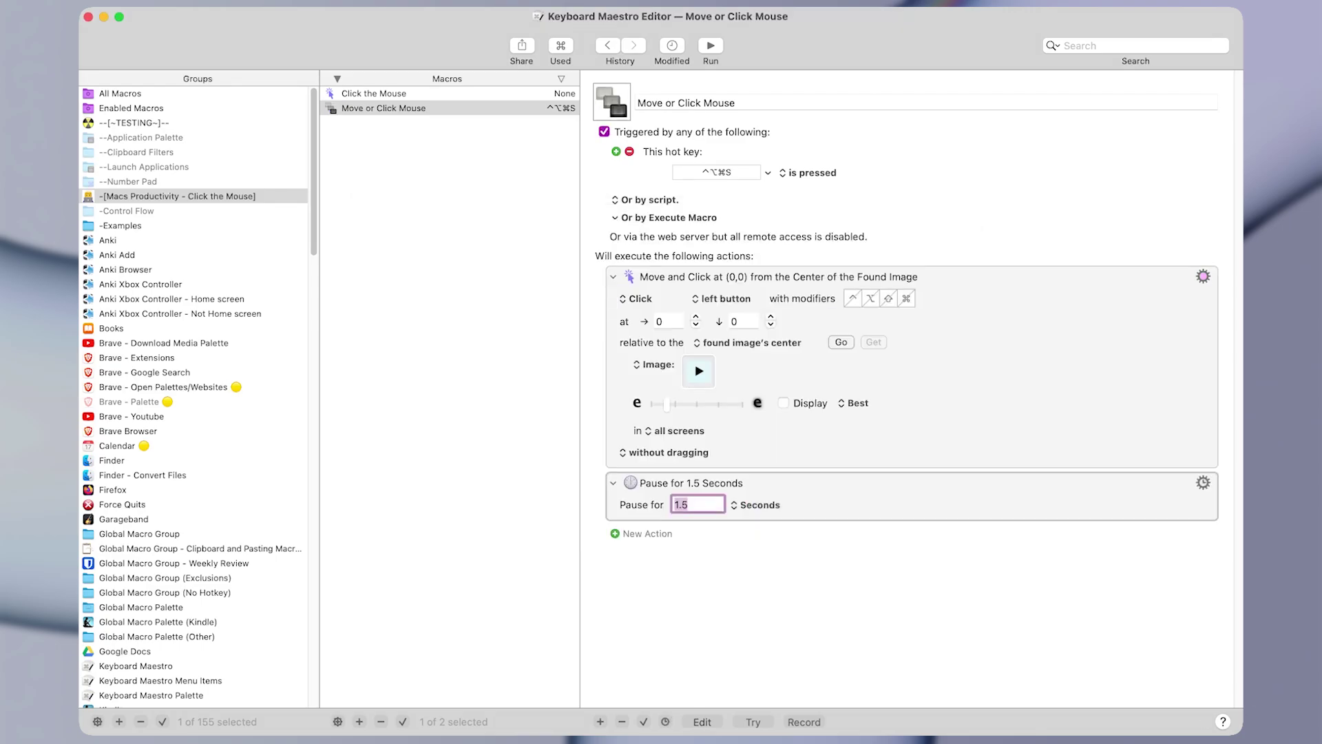
pyautogui.write('0.3')
# - Duplicate the click and pause actions to build click-pause-click-pause-click
pyautogui.moveTo(995, 386); pyautogui.dragTo(955, 452)
pyautogui.scroll(-2, 1035, 533)
pyautogui.moveTo(994, 555); pyautogui.dragTo(977, 695)
pyautogui.click(975, 338)
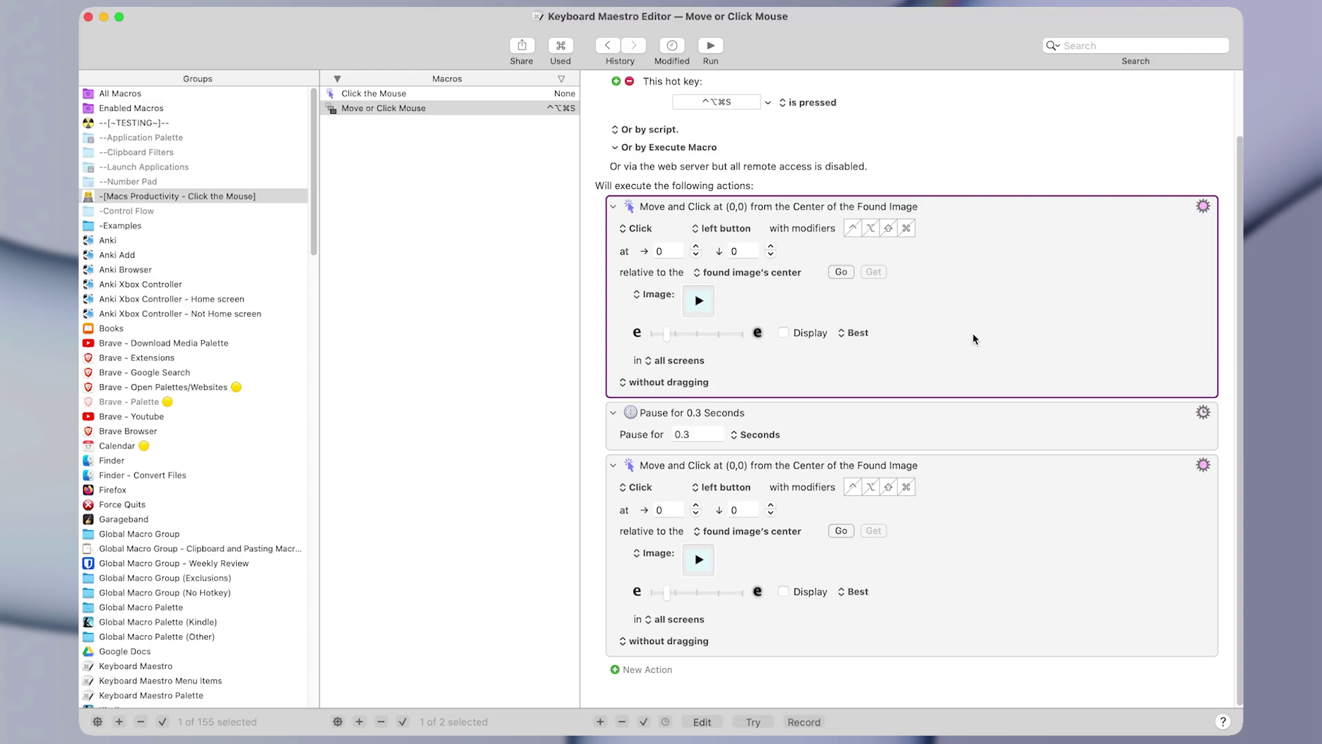
pyautogui.click(803, 416)
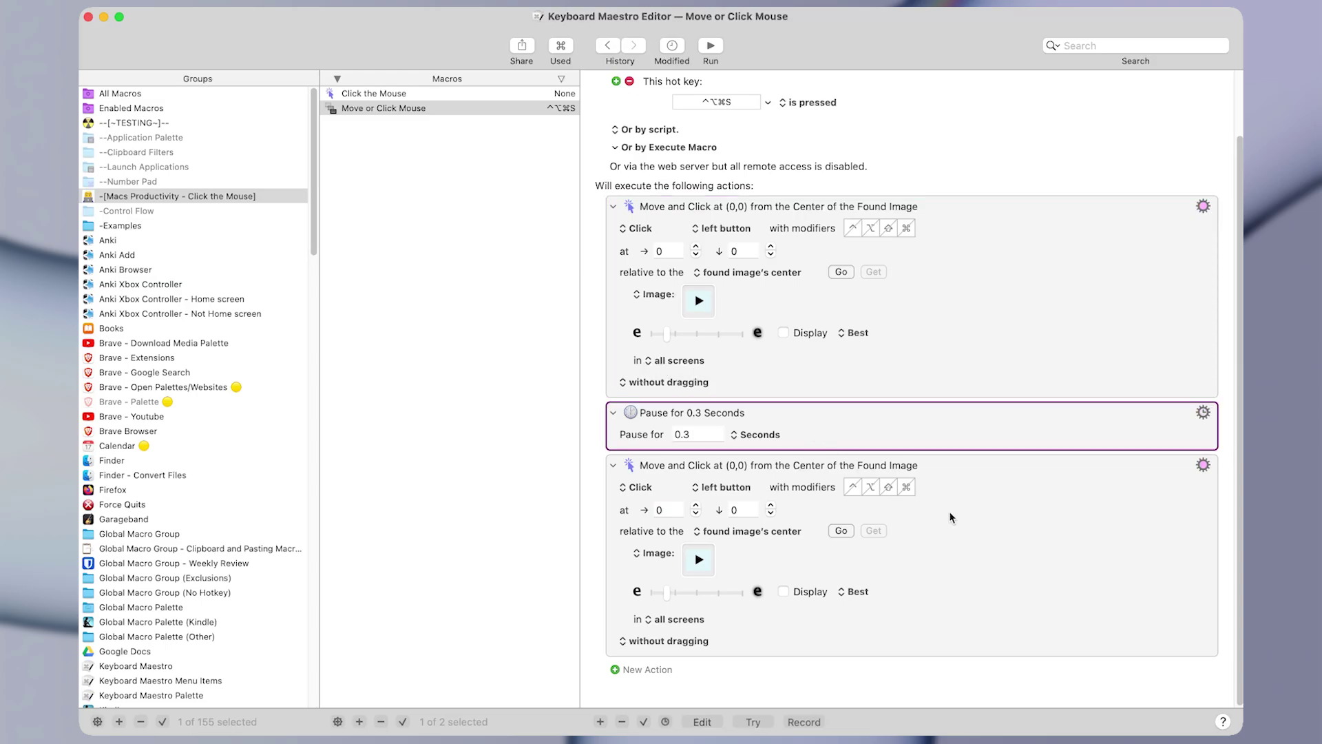
pyautogui.click(888, 511)
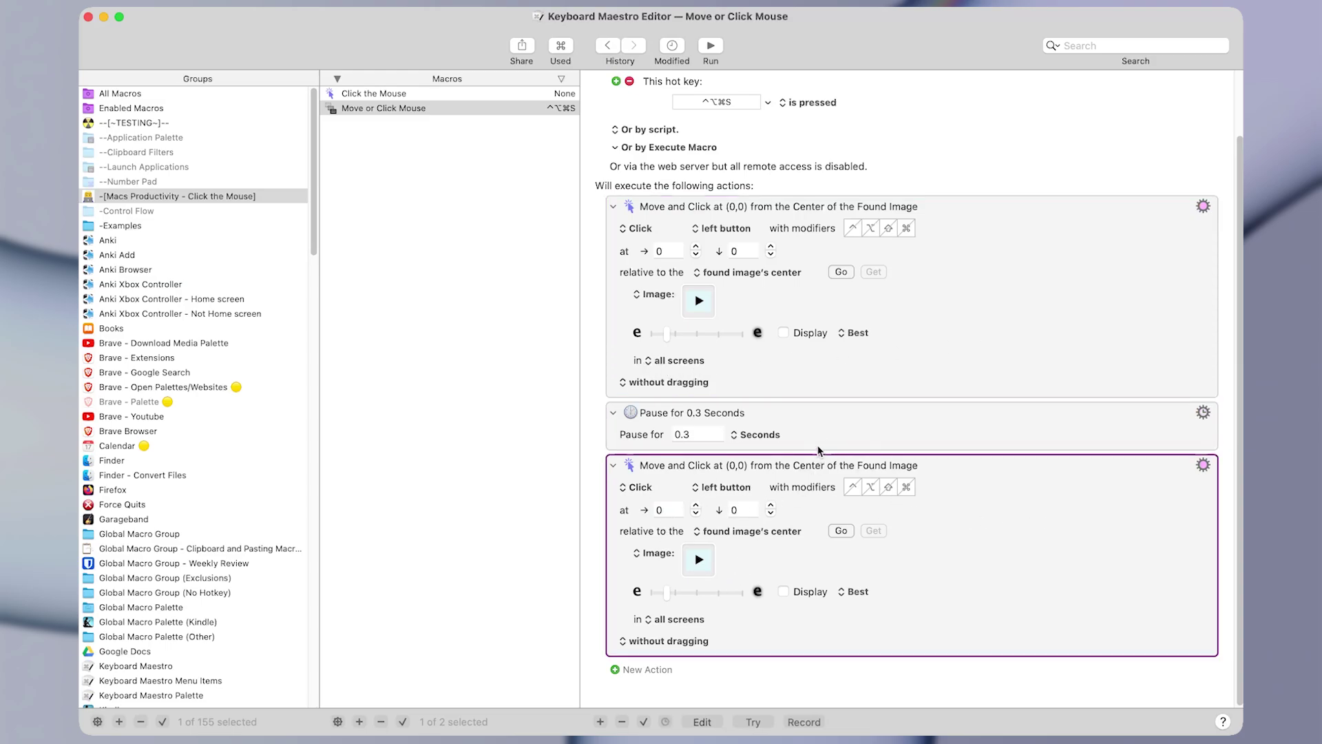
pyautogui.moveTo(818, 441); pyautogui.dragTo(784, 658)
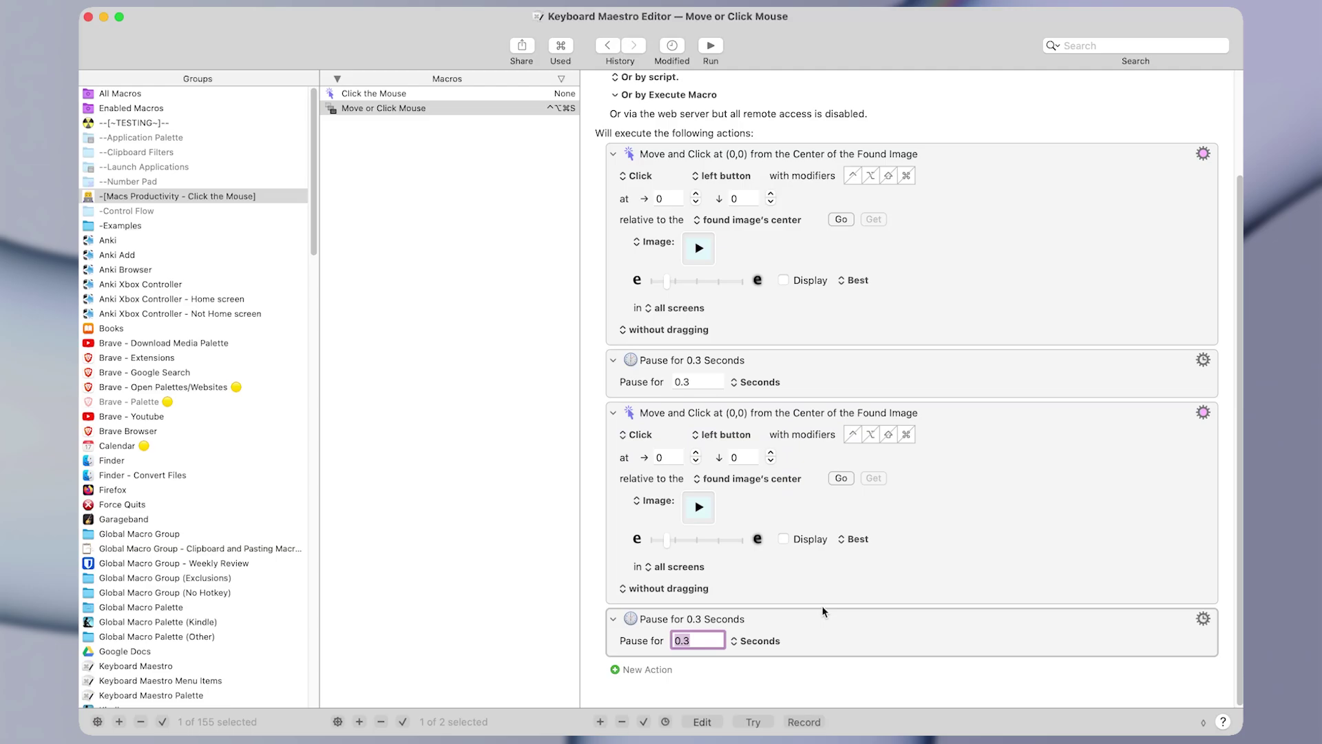
pyautogui.click(907, 560)
pyautogui.moveTo(932, 543); pyautogui.dragTo(911, 655)
pyautogui.click(938, 627)
# - Check the chain by selecting each click and pause action in turn
pyautogui.scroll(3, 884, 371)
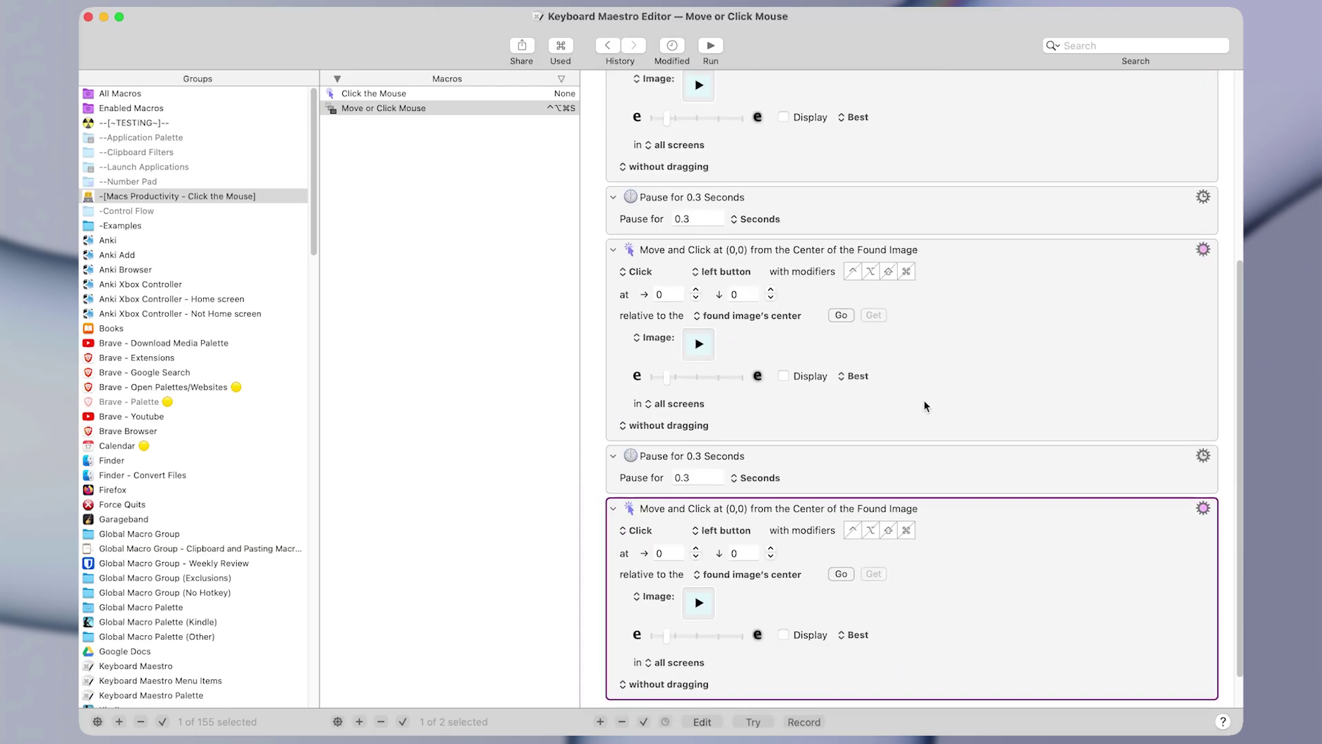
pyautogui.click(883, 179)
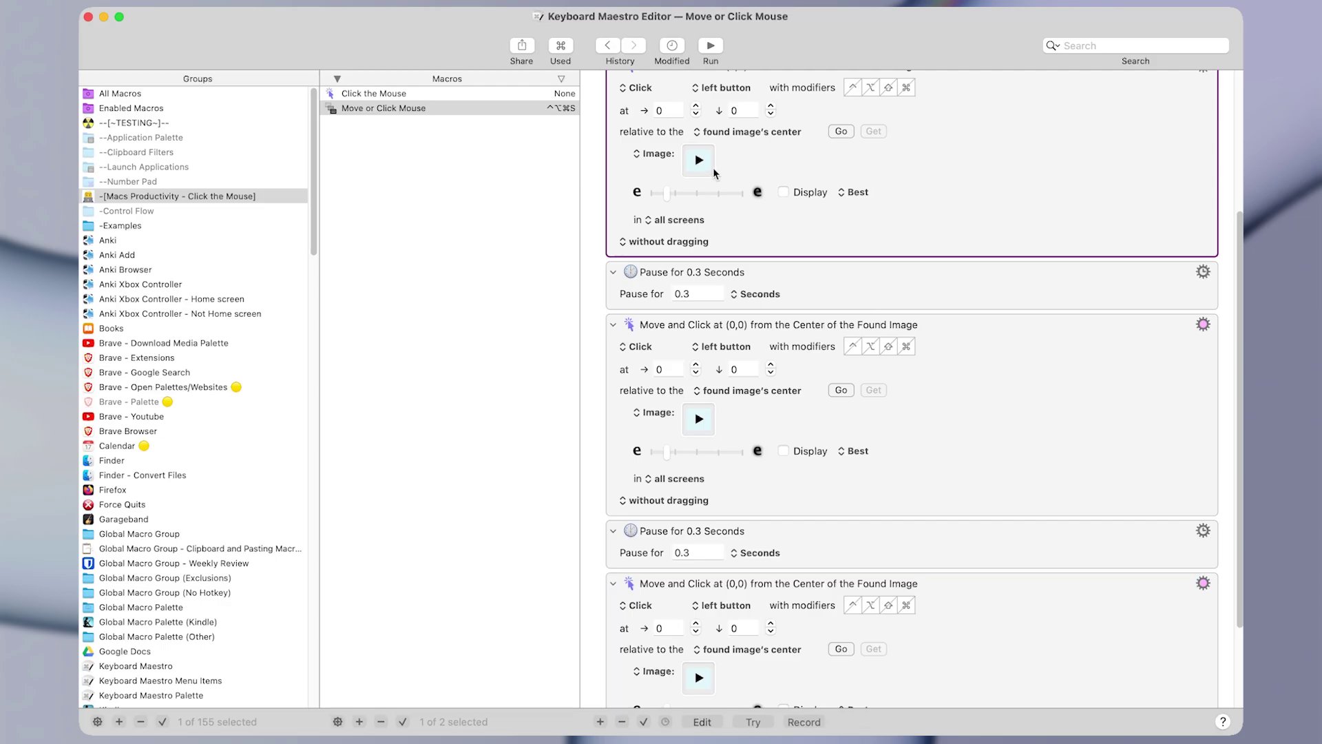
pyautogui.click(784, 272)
pyautogui.click(699, 418)
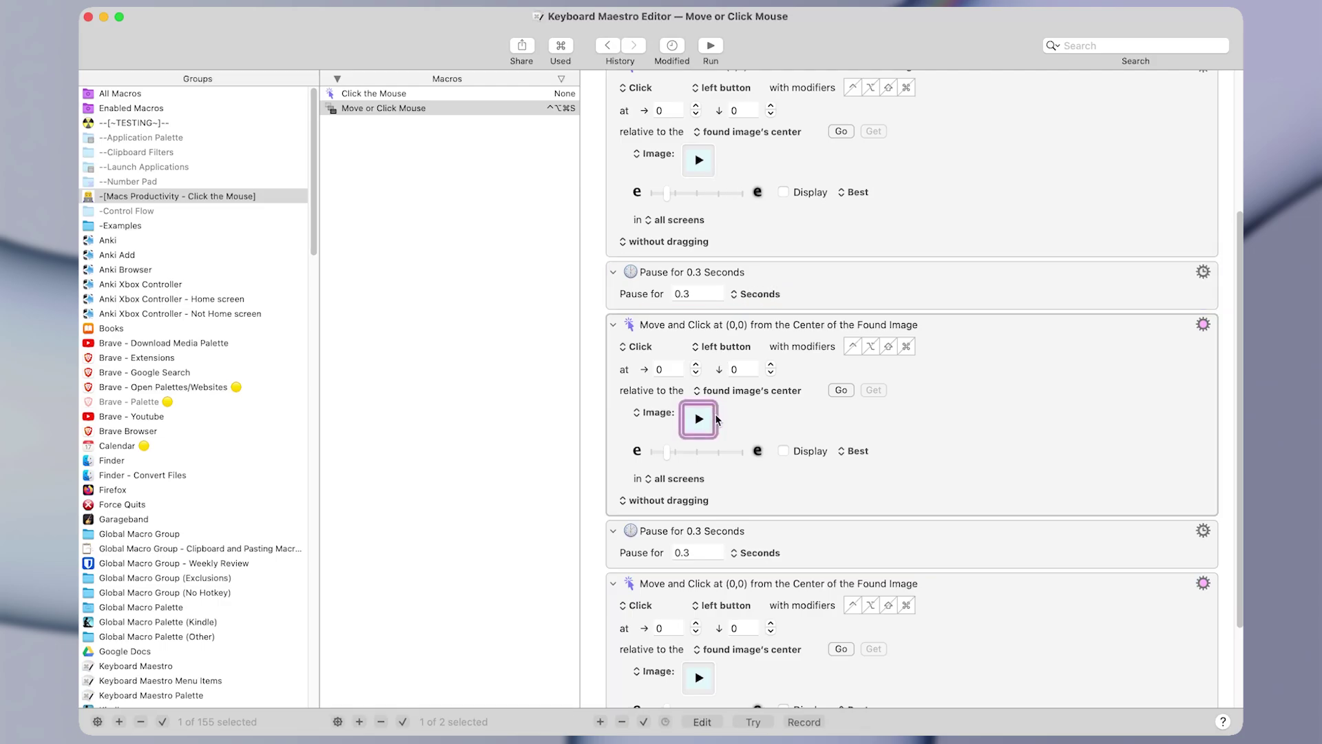
pyautogui.click(749, 505)
pyautogui.click(818, 544)
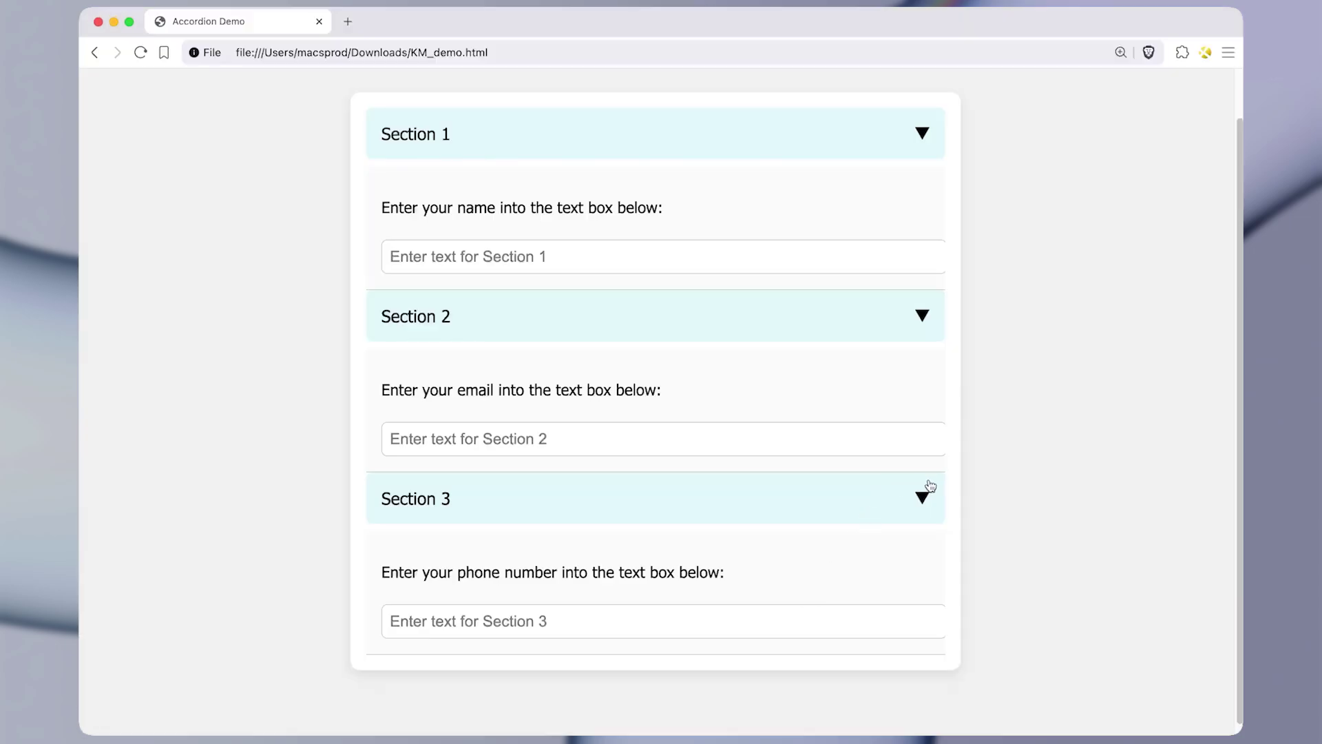
# - Collapse all three accordion sections, then expand Sections 1, 3 and 2 again
pyautogui.click(926, 490)
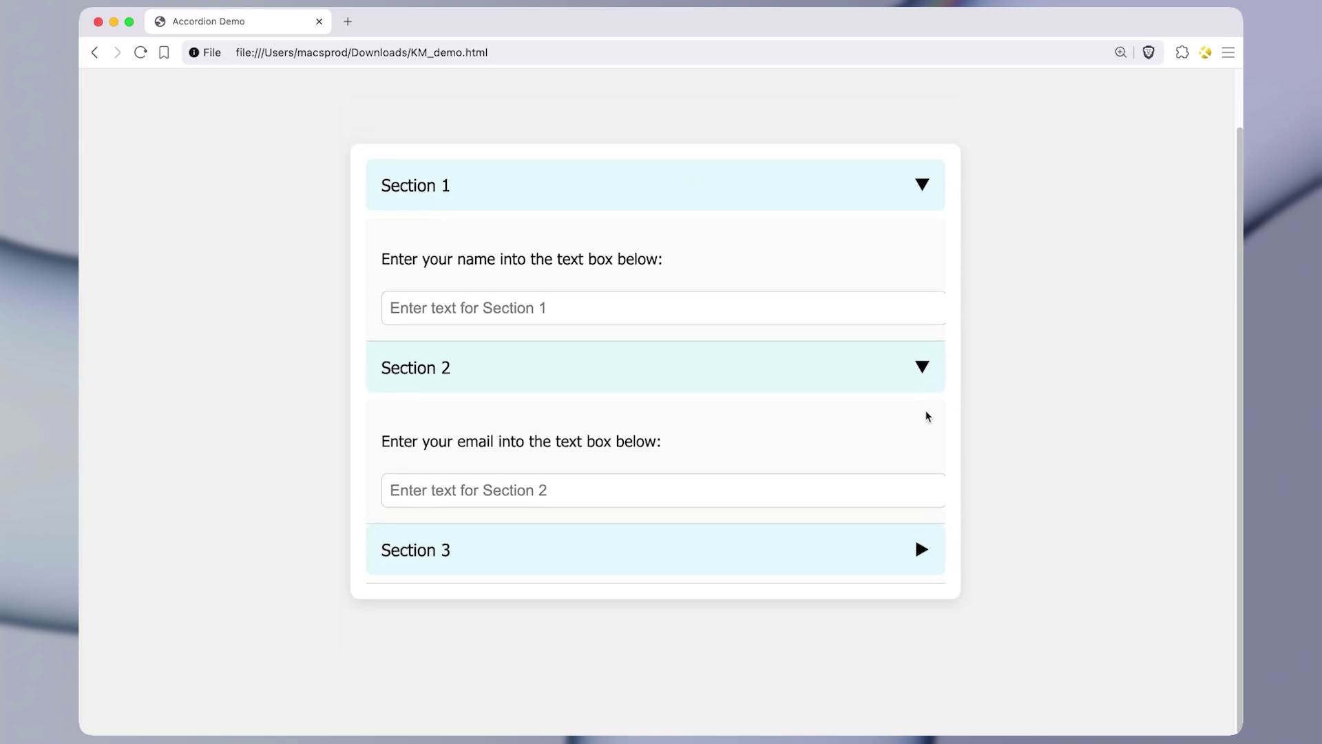
pyautogui.click(925, 390)
pyautogui.click(920, 260)
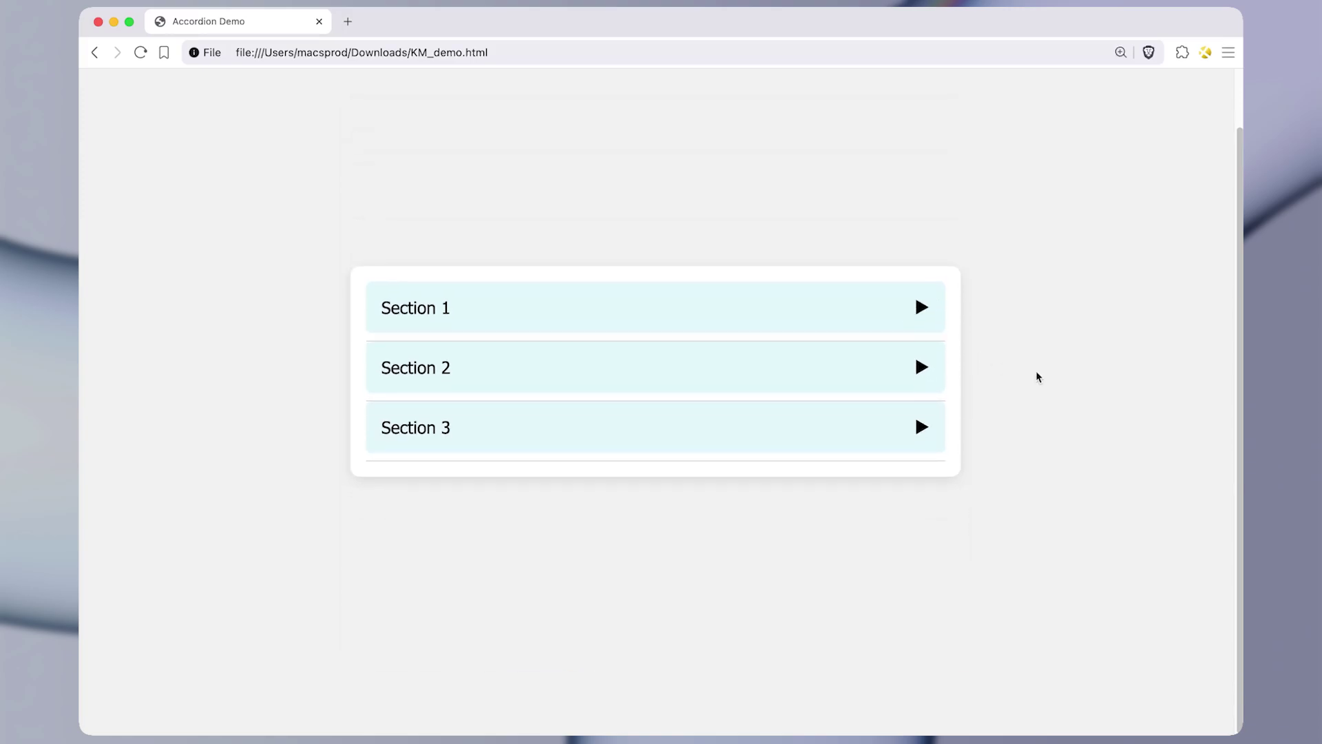
pyautogui.click(921, 309)
pyautogui.click(923, 486)
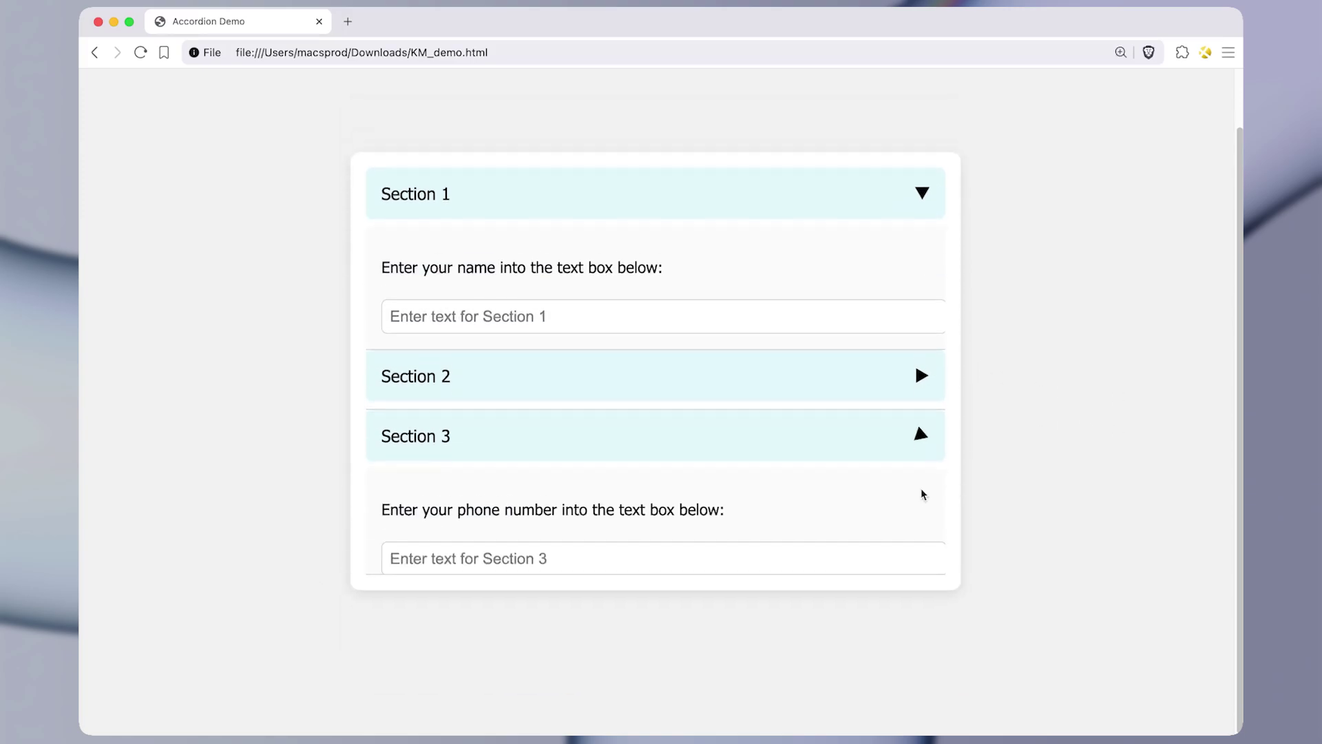
pyautogui.click(922, 374)
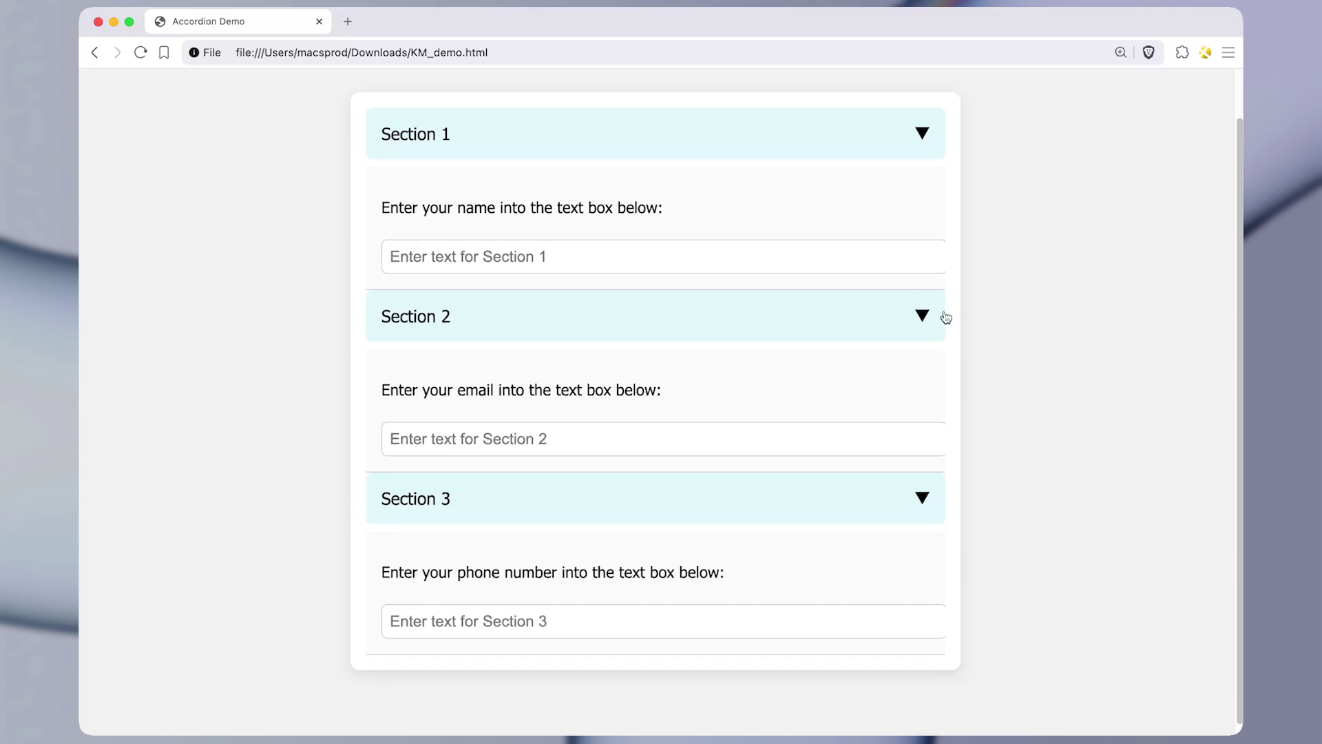
pyautogui.scroll(1, 964, 241)
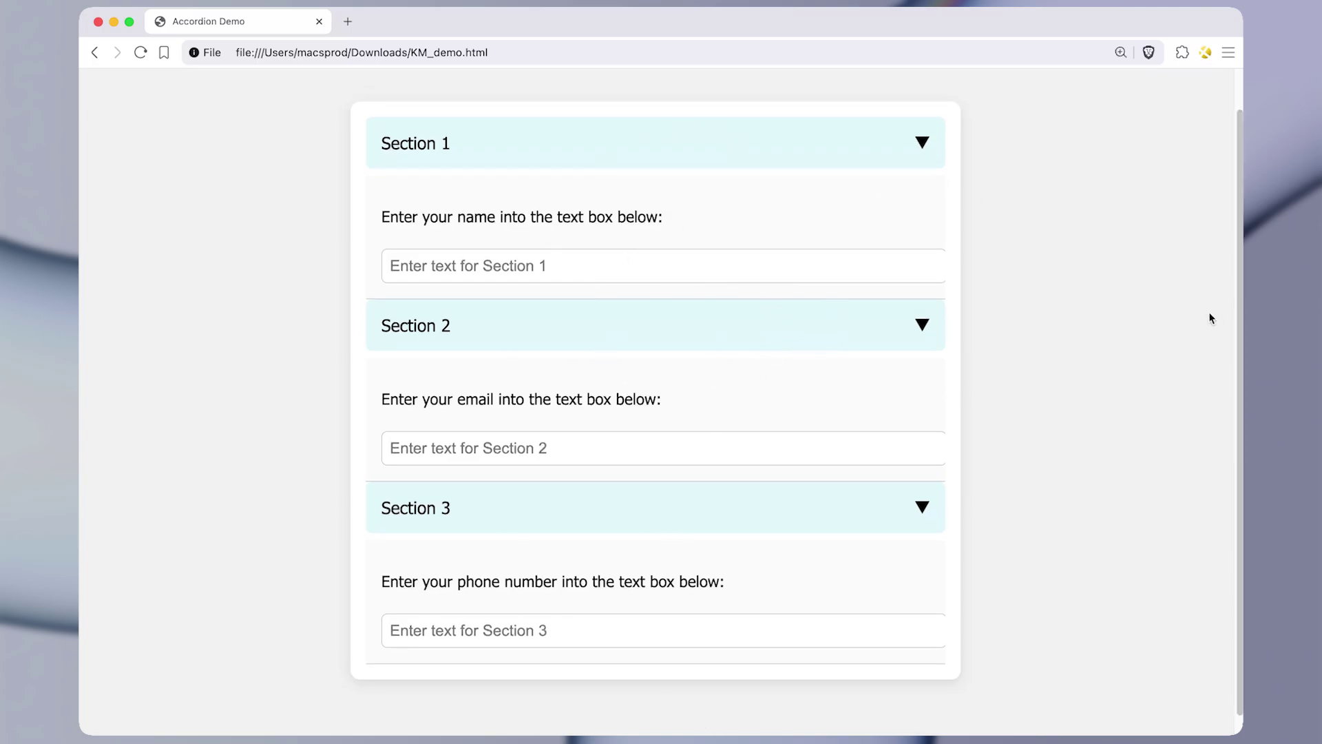
# - Collapse all sections, then expand only Section 2 to show its email box
pyautogui.click(916, 524)
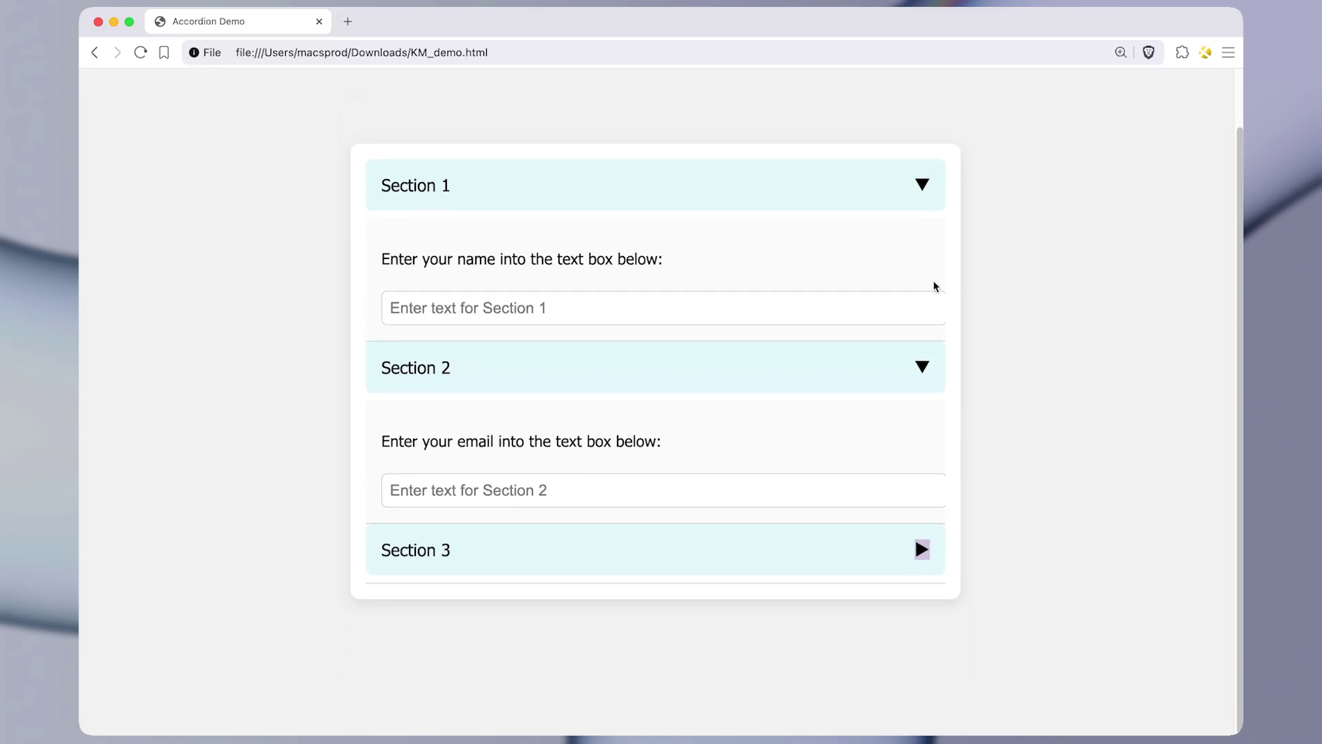
pyautogui.click(921, 369)
pyautogui.click(921, 255)
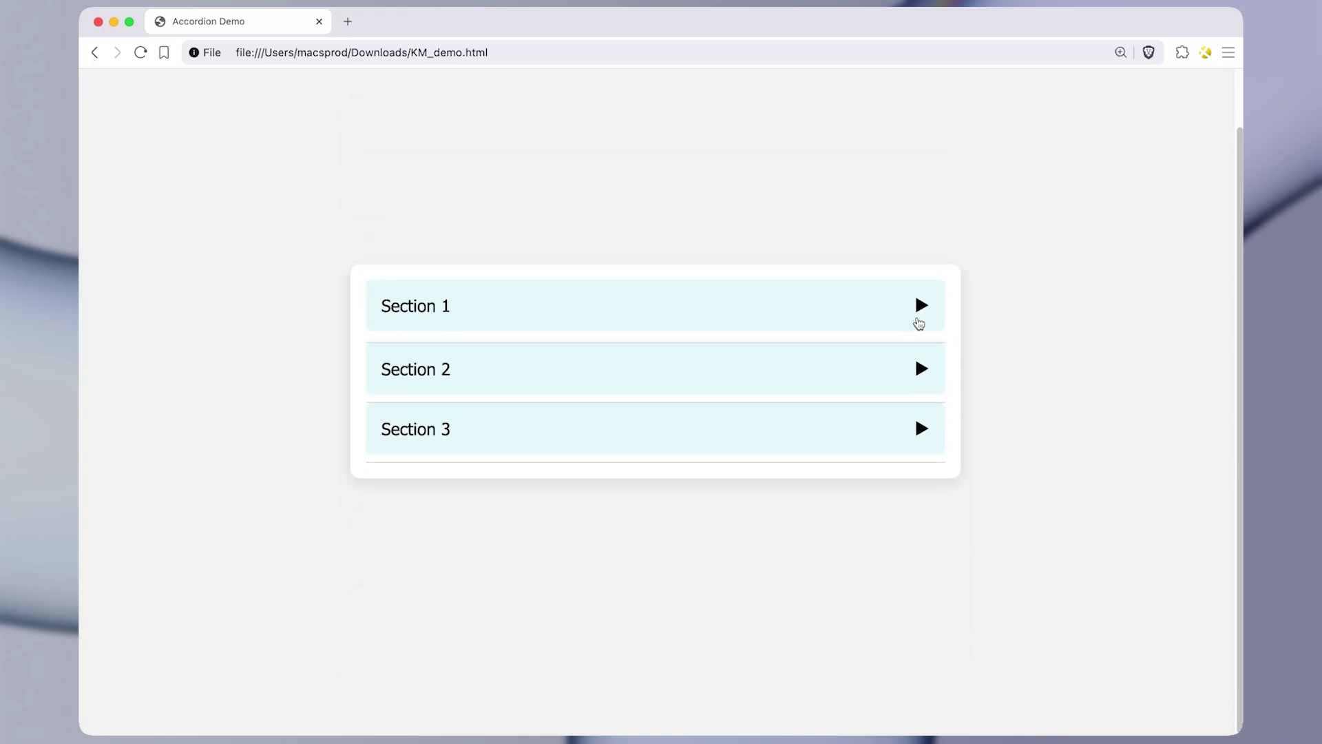
pyautogui.click(920, 369)
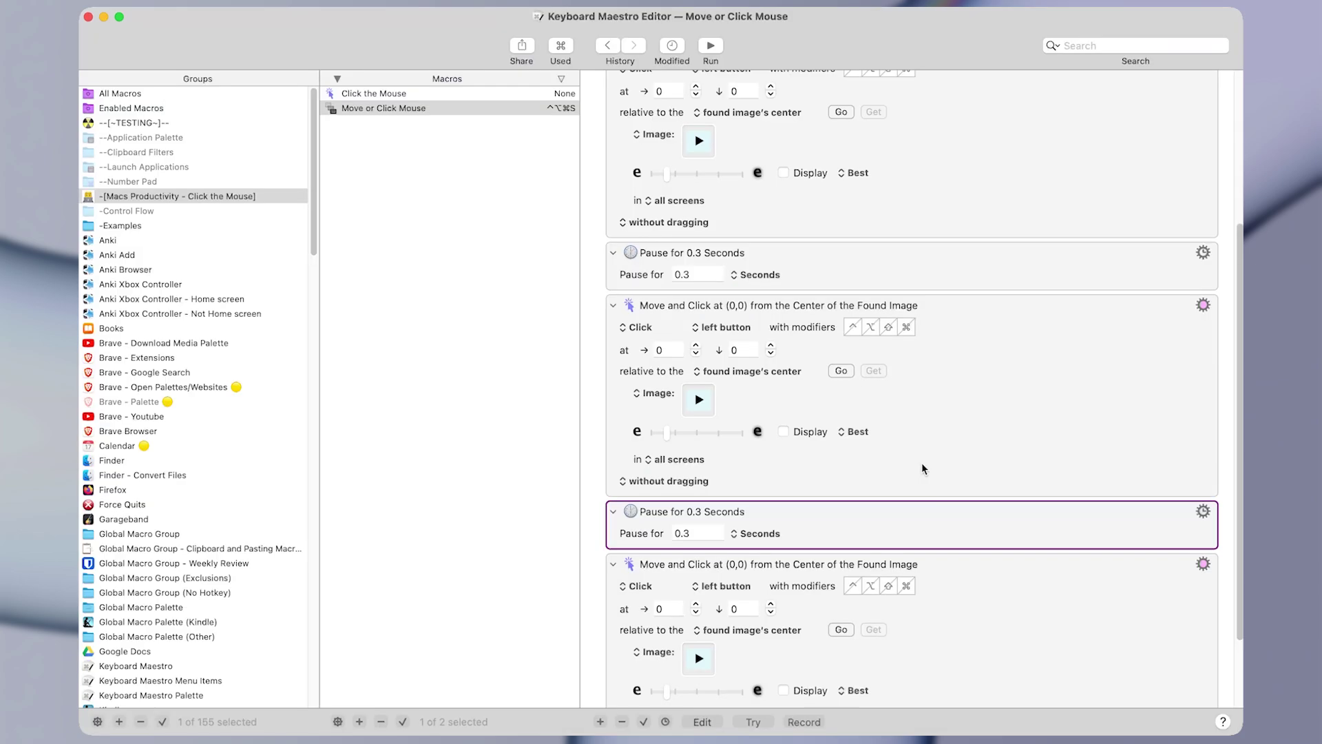
# - Screenshot the Section 2 email text box with ⌃⇧⌘4 for the macro
pyautogui.scroll(2, 924, 465)
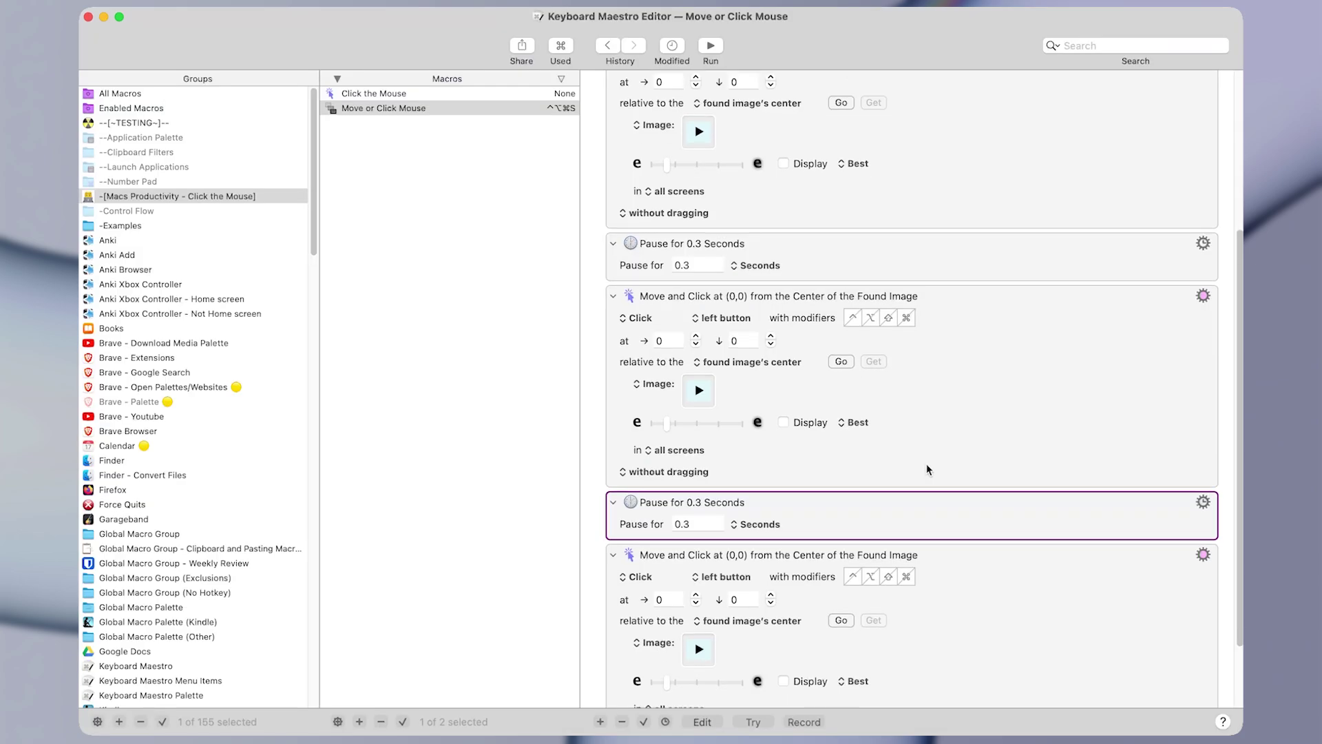
pyautogui.scroll(1, 926, 464)
pyautogui.click(704, 192)
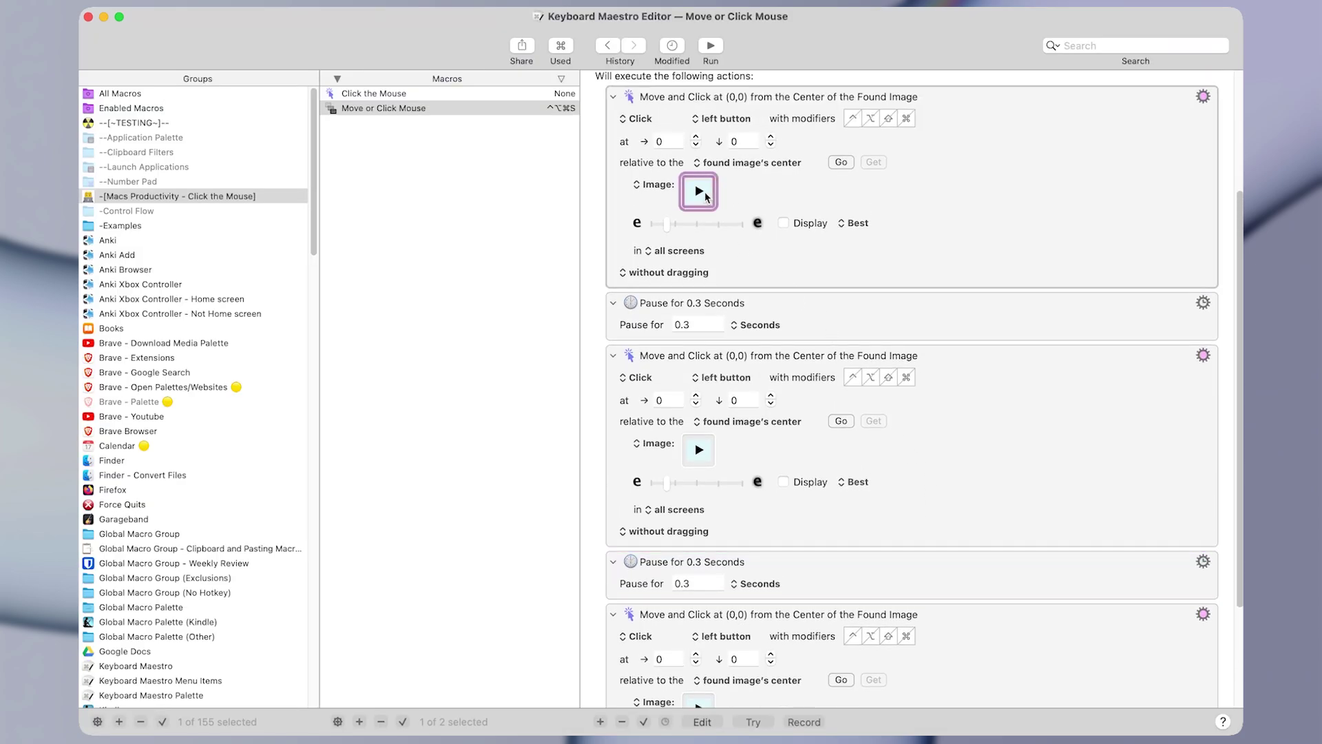
pyautogui.click(861, 319)
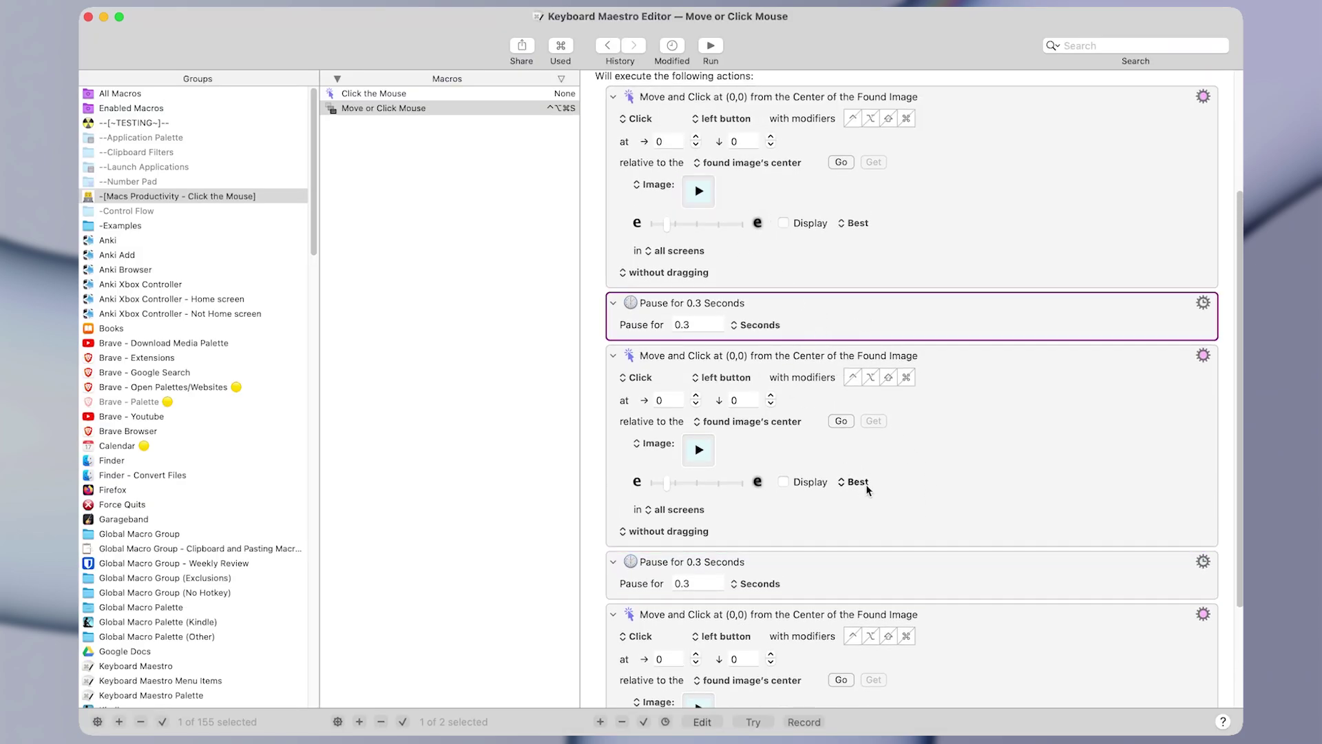
pyautogui.scroll(-3, 881, 500)
pyautogui.press('super+Tab')
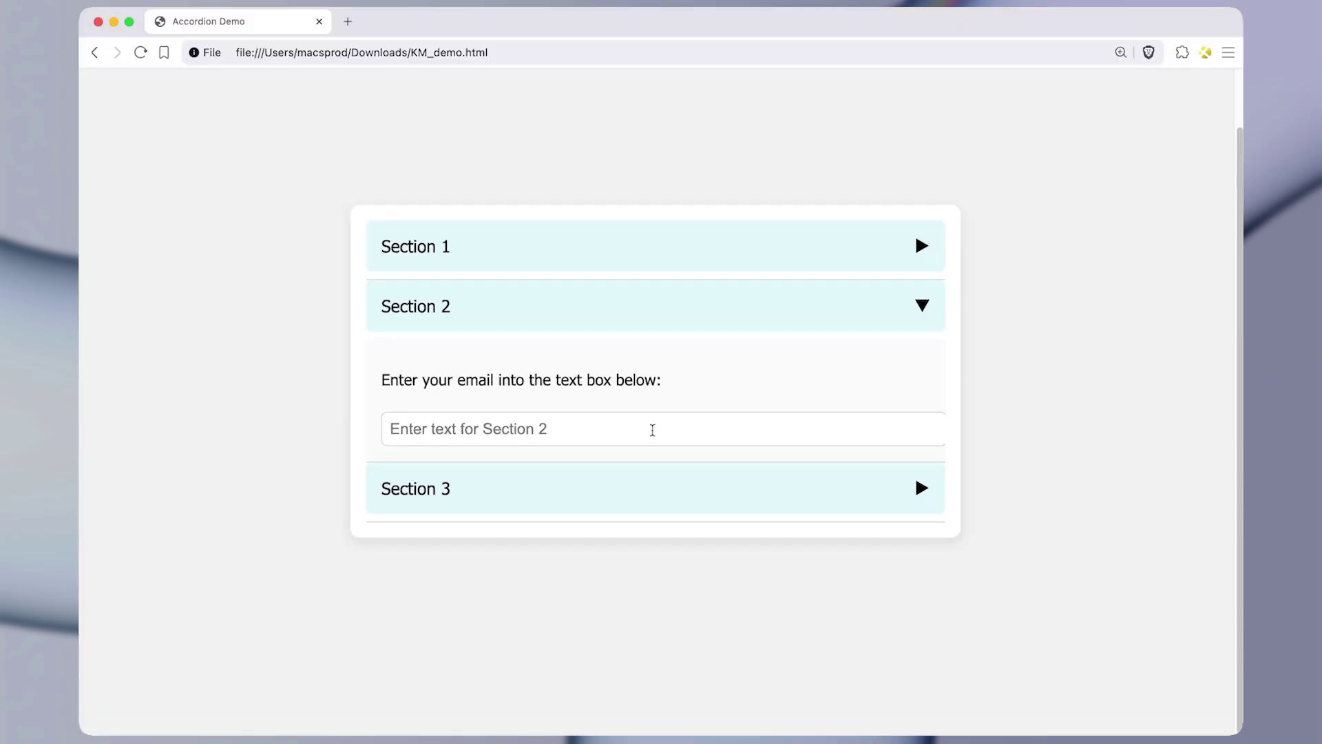
pyautogui.press('ctrl+shift+super+4')
pyautogui.moveTo(455, 417); pyautogui.dragTo(391, 440)
pyautogui.press('super+Tab')
# - Delete the extra Pause and Move and Click actions from the macro
pyautogui.scroll(-2, 1057, 347)
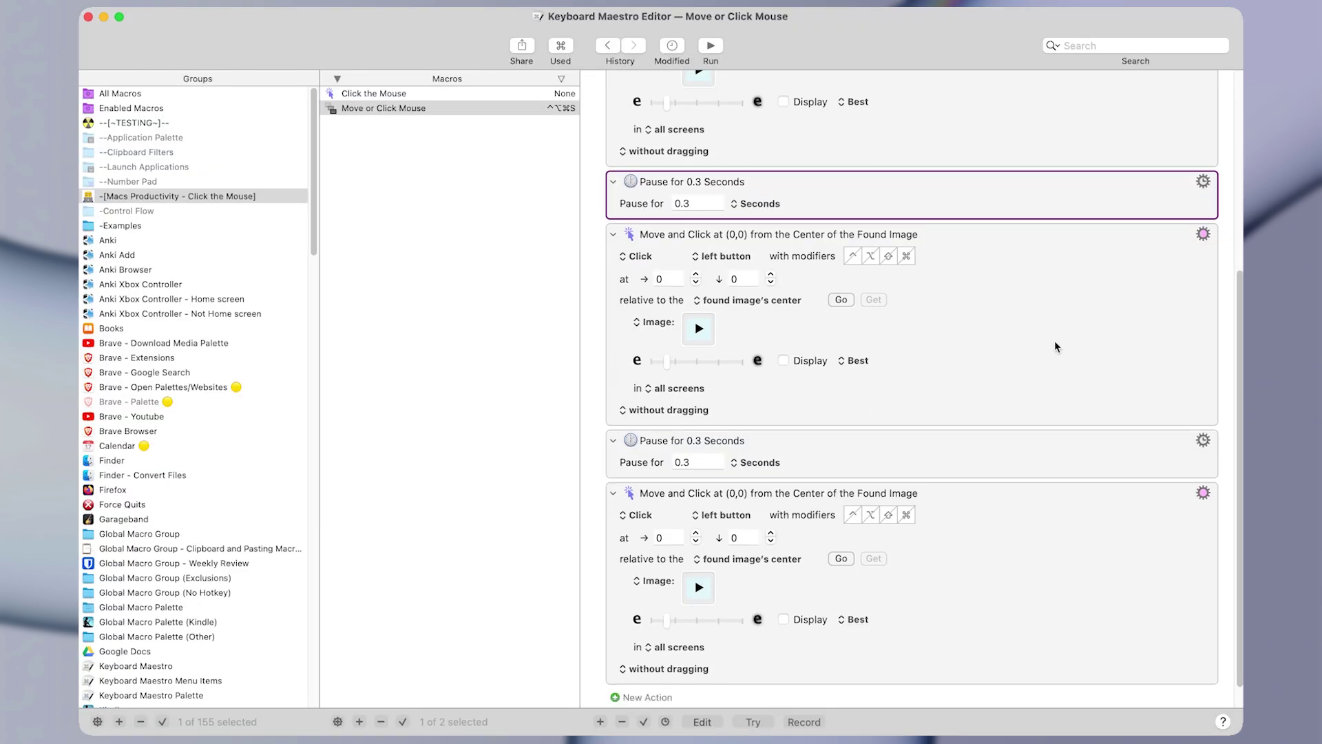
pyautogui.click(1041, 282)
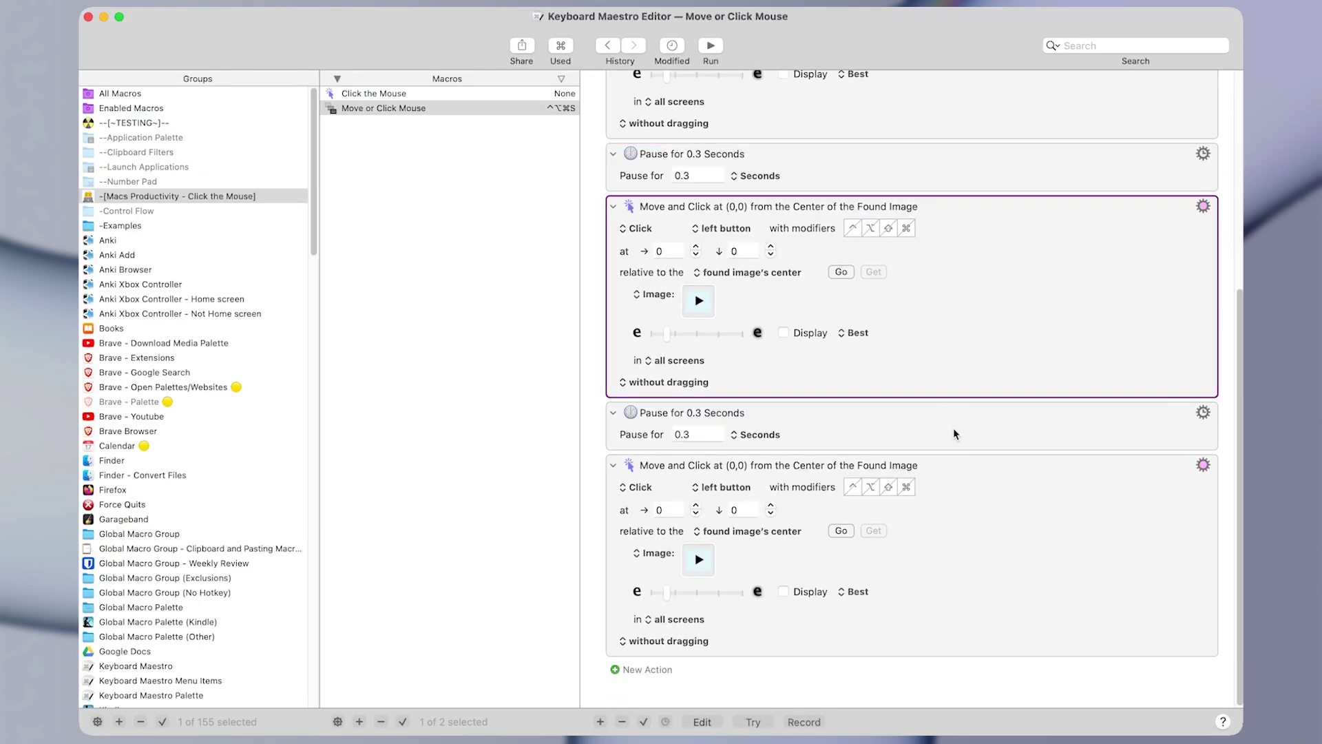
pyautogui.keyDown('shift'); pyautogui.click(978, 527); pyautogui.keyUp('shift')
pyautogui.click(967, 435)
pyautogui.keyDown('shift'); pyautogui.click(976, 531); pyautogui.keyUp('shift')
pyautogui.scroll(1, 922, 475)
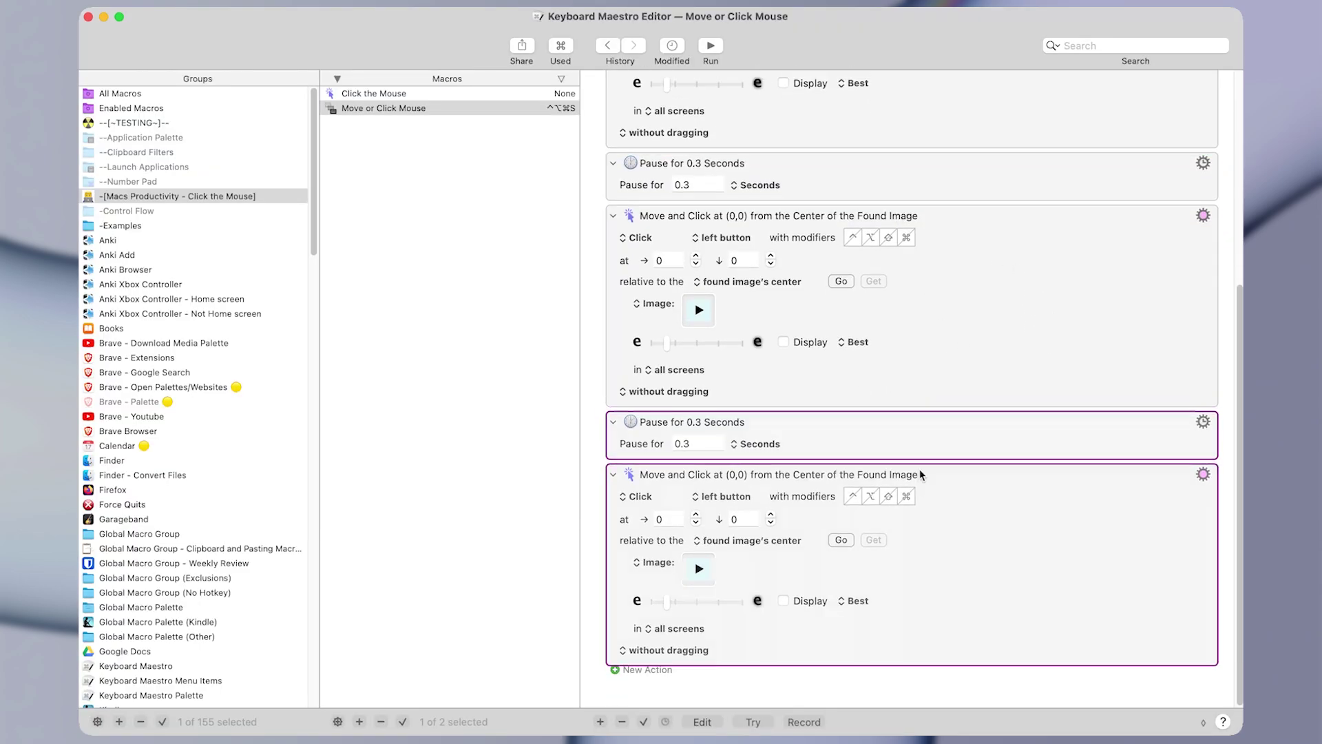
pyautogui.press('BackSpace')
# - Paste the text-box screenshot into the last click's image well and run the macro with ⌃⌥⌘S
pyautogui.click(699, 560)
pyautogui.press('super+v')
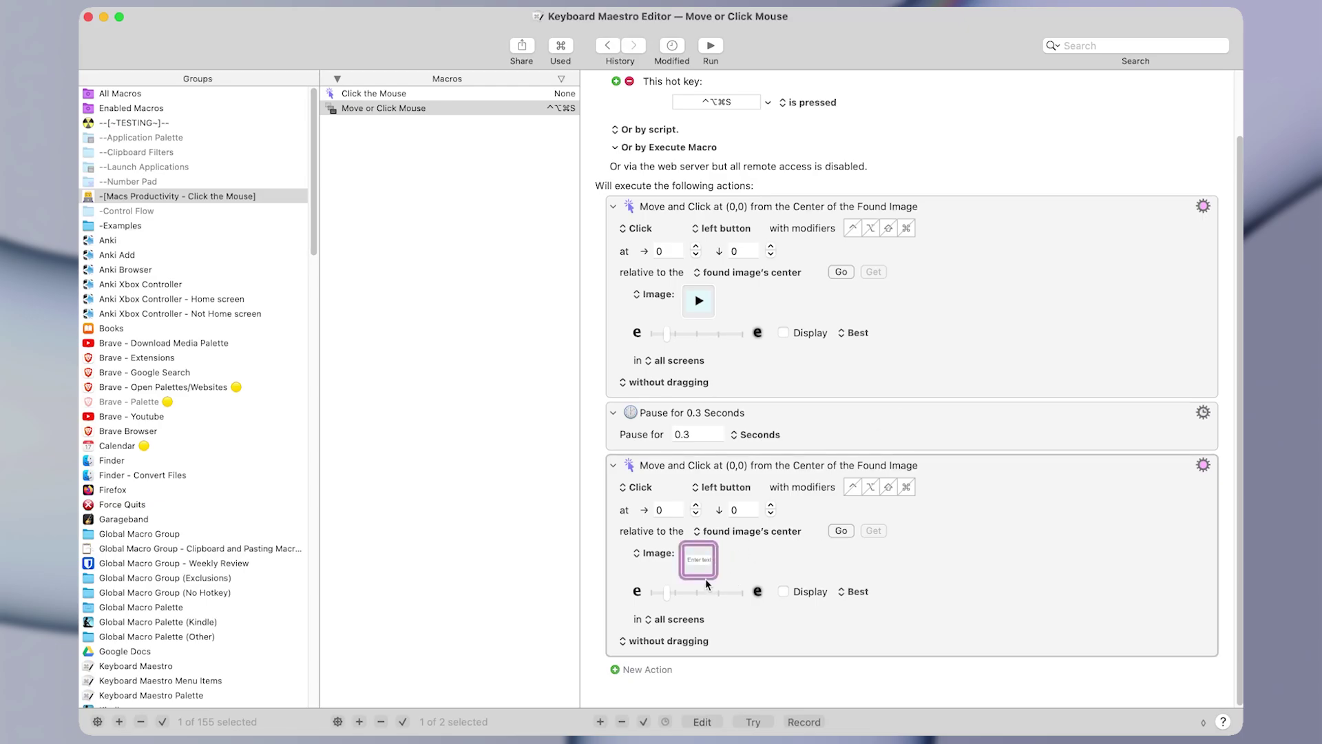
pyautogui.click(951, 573)
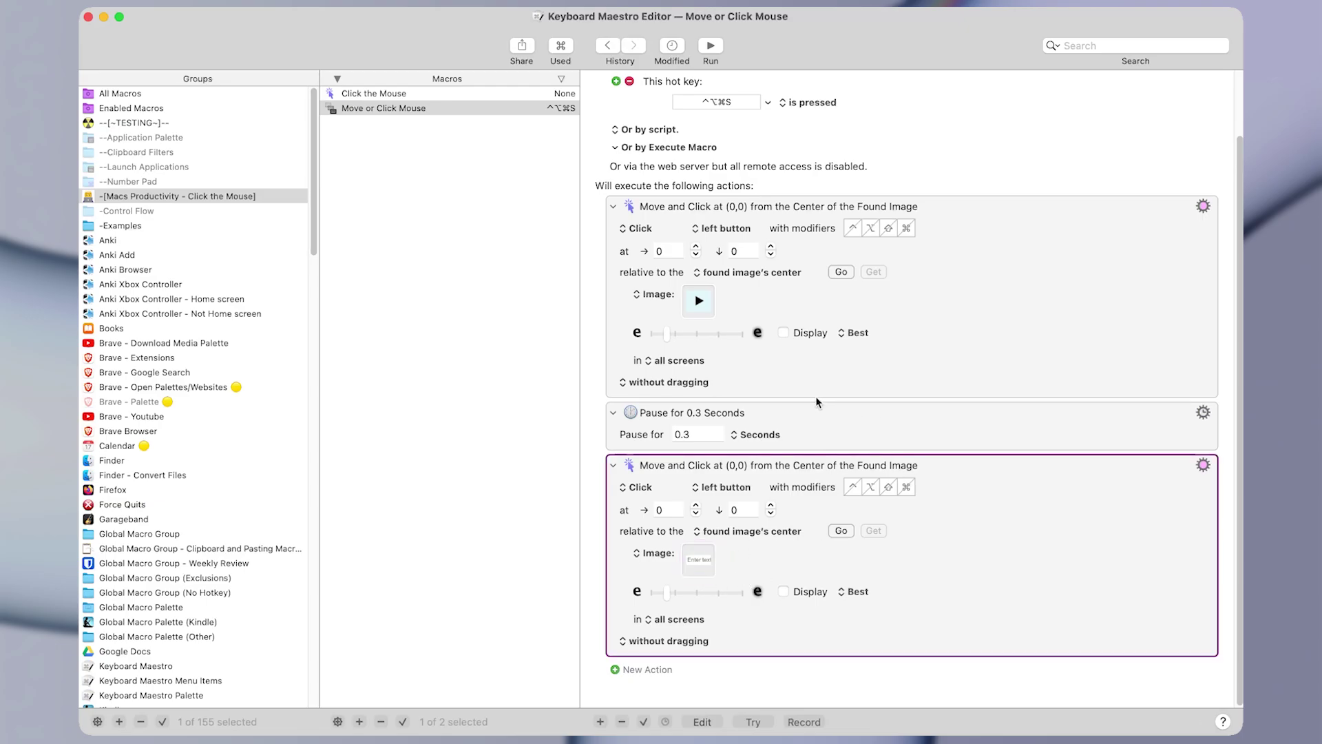
pyautogui.click(699, 301)
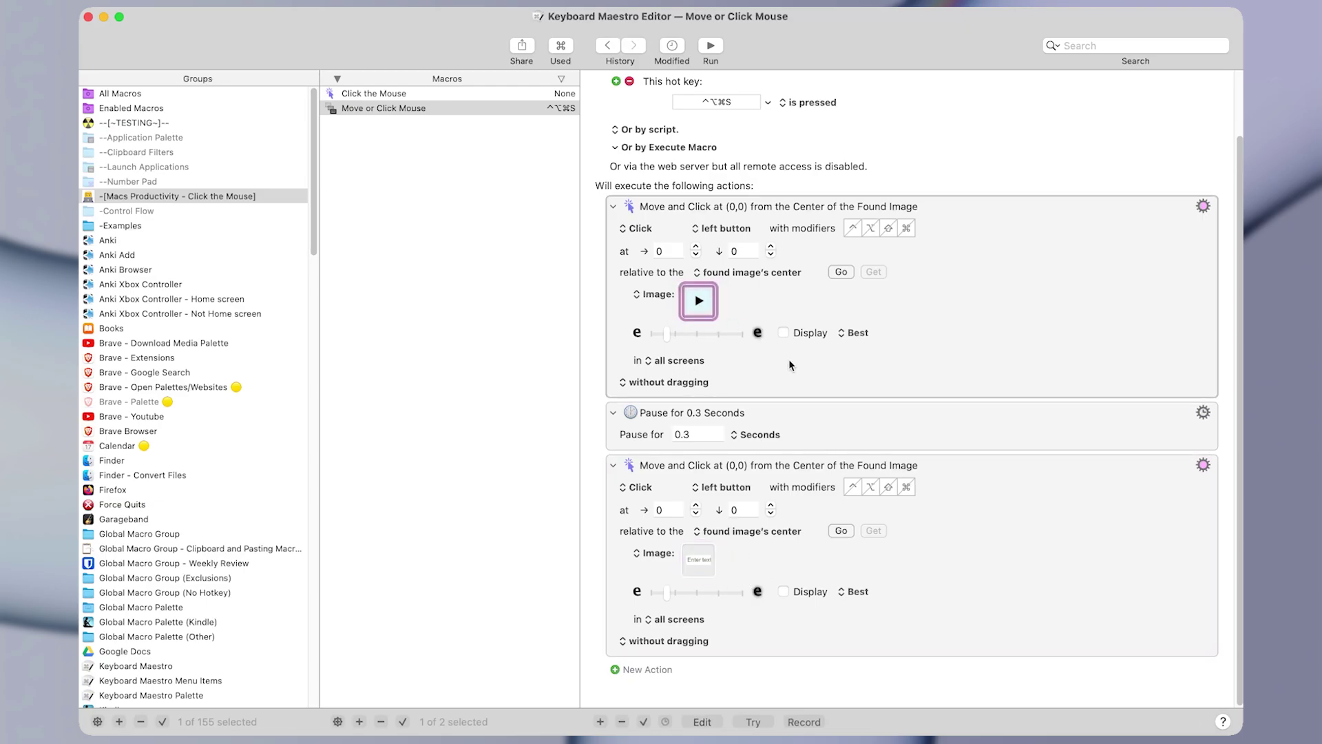
pyautogui.click(812, 367)
pyautogui.click(804, 418)
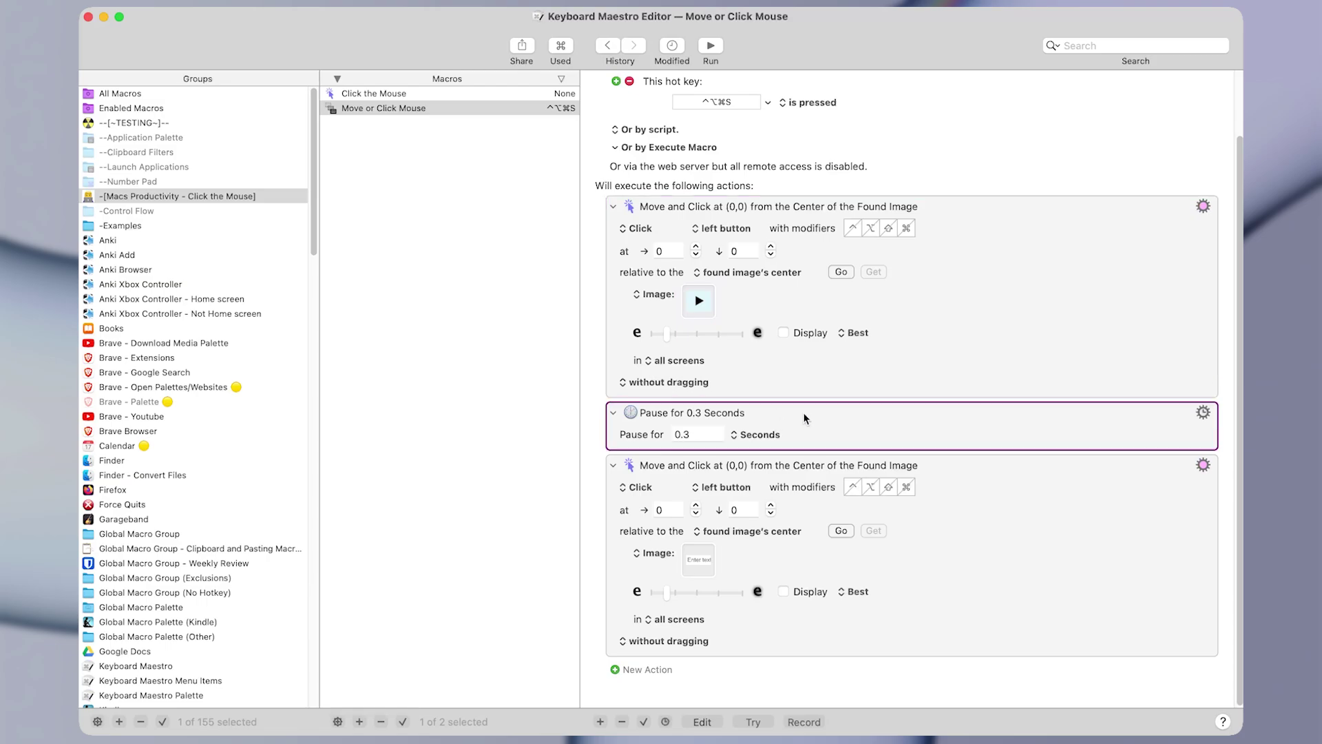
pyautogui.click(708, 560)
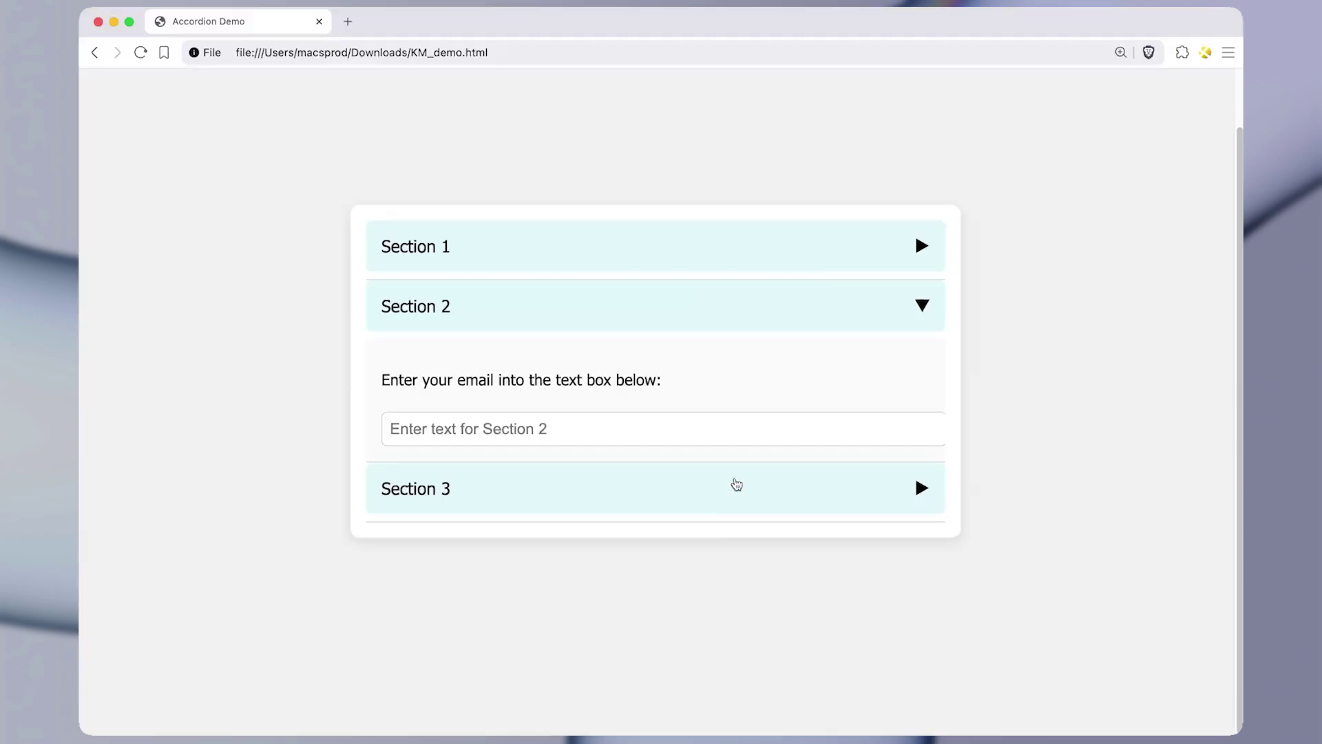
pyautogui.press('ctrl+alt+super+s')
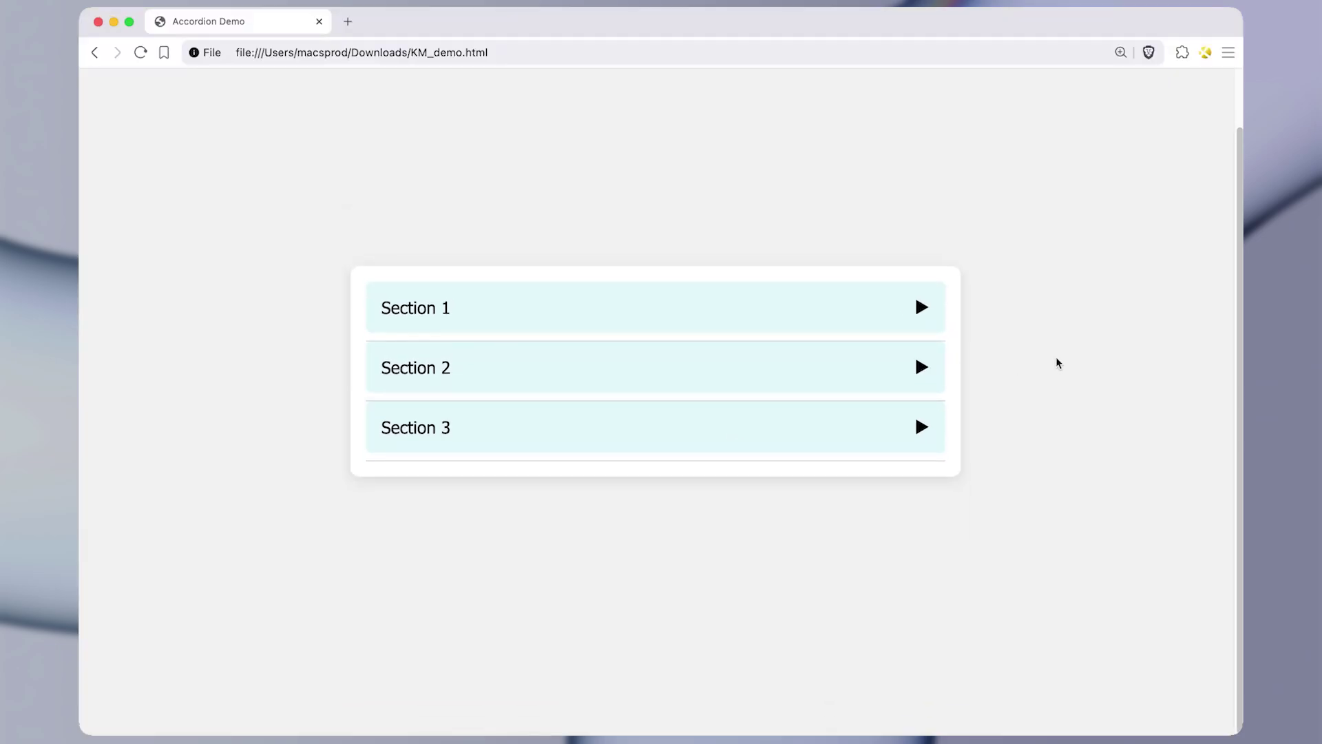
# - Type 'this is some text' into the Section 1 field, then select all and delete it
pyautogui.click(922, 307)
pyautogui.click(420, 371)
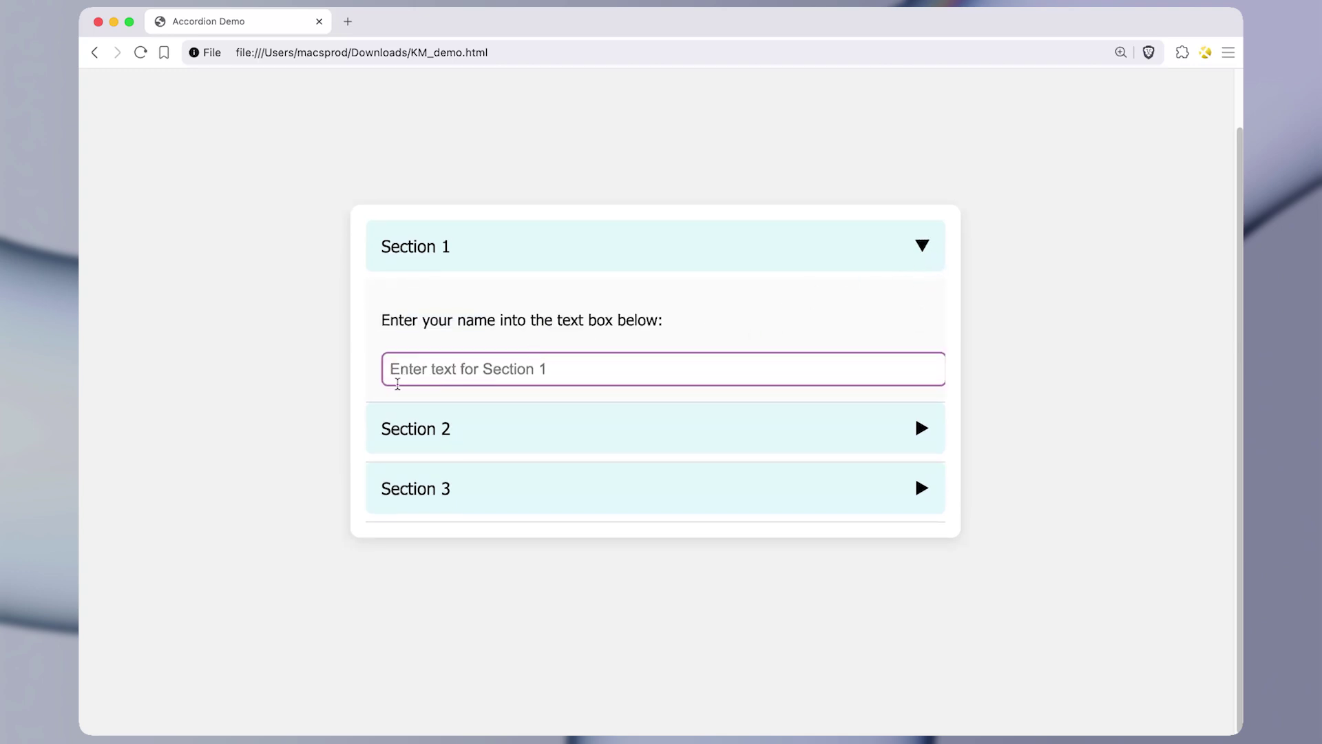
pyautogui.write('this')
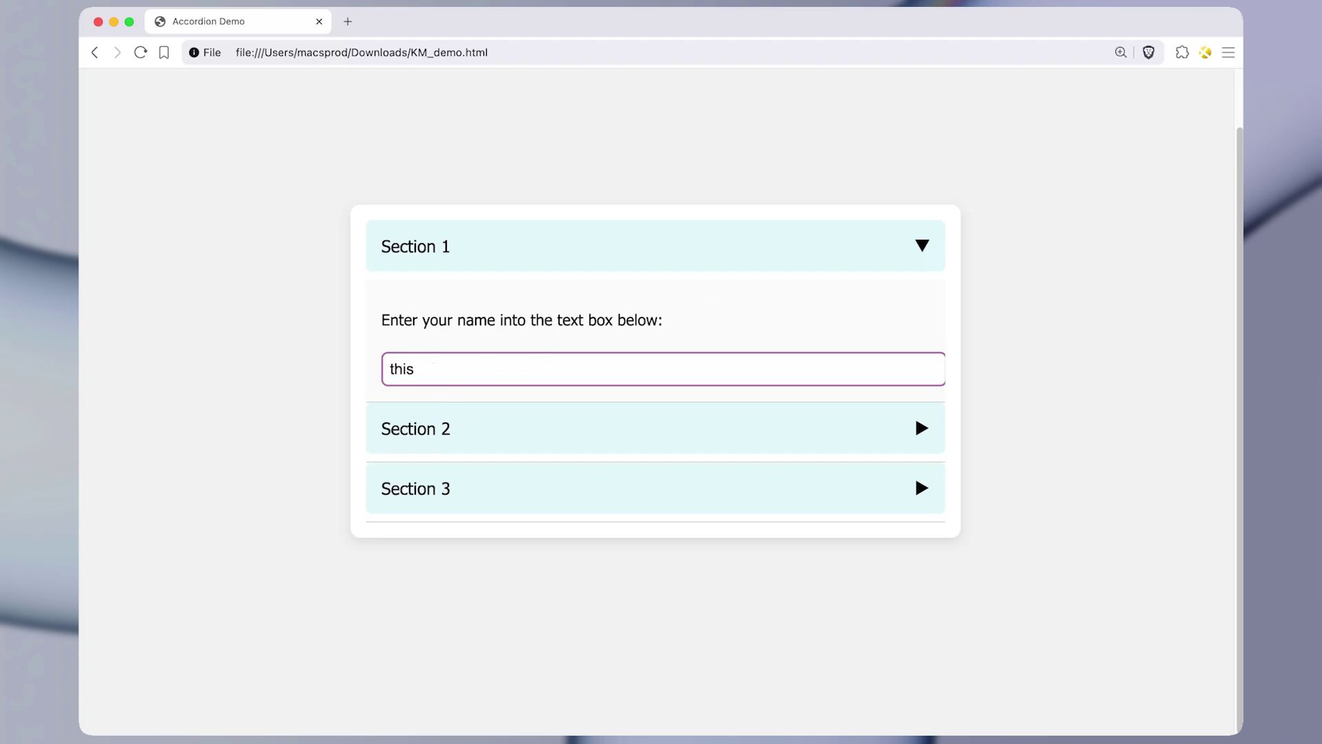
pyautogui.write(' is some text')
pyautogui.press('super+a')
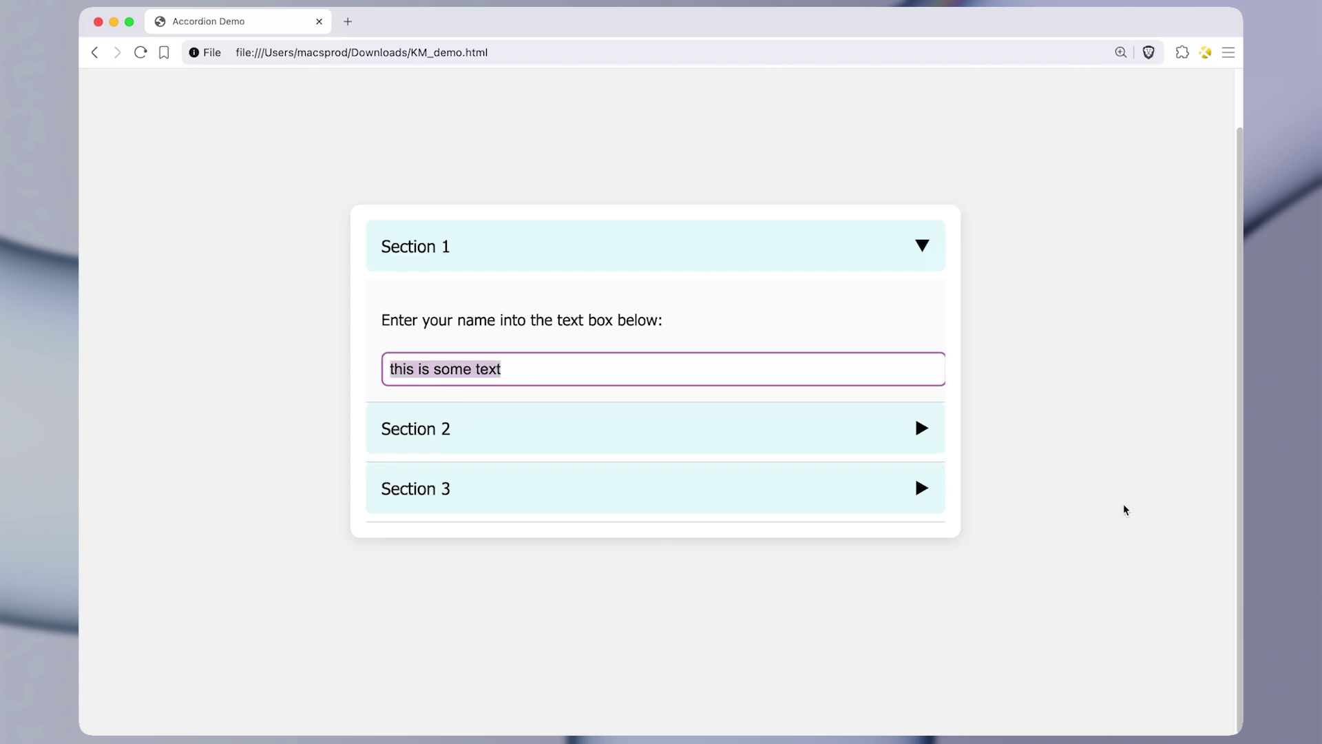
pyautogui.press('BackSpace')
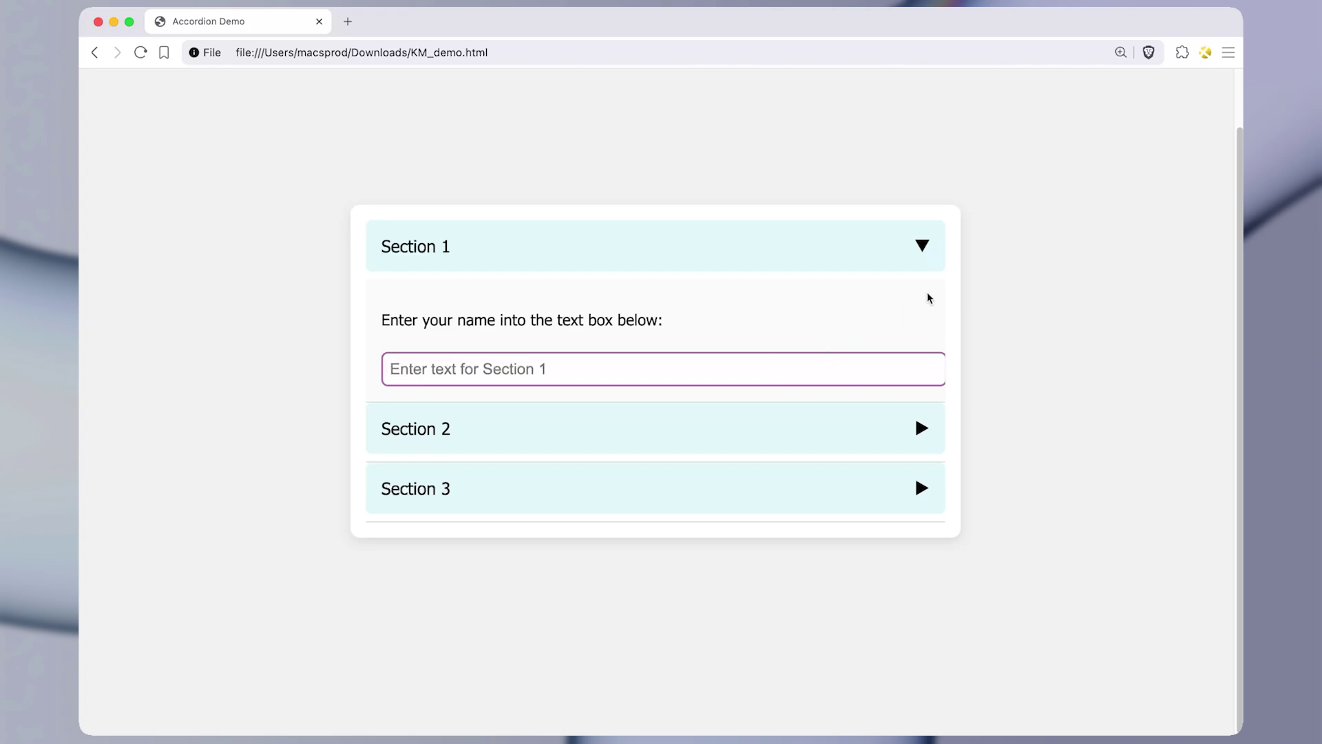
# - Collapse and reopen Section 1, expand Sections 2 and 3, and return to Keyboard Maestro
pyautogui.click(921, 259)
pyautogui.click(628, 307)
pyautogui.click(699, 428)
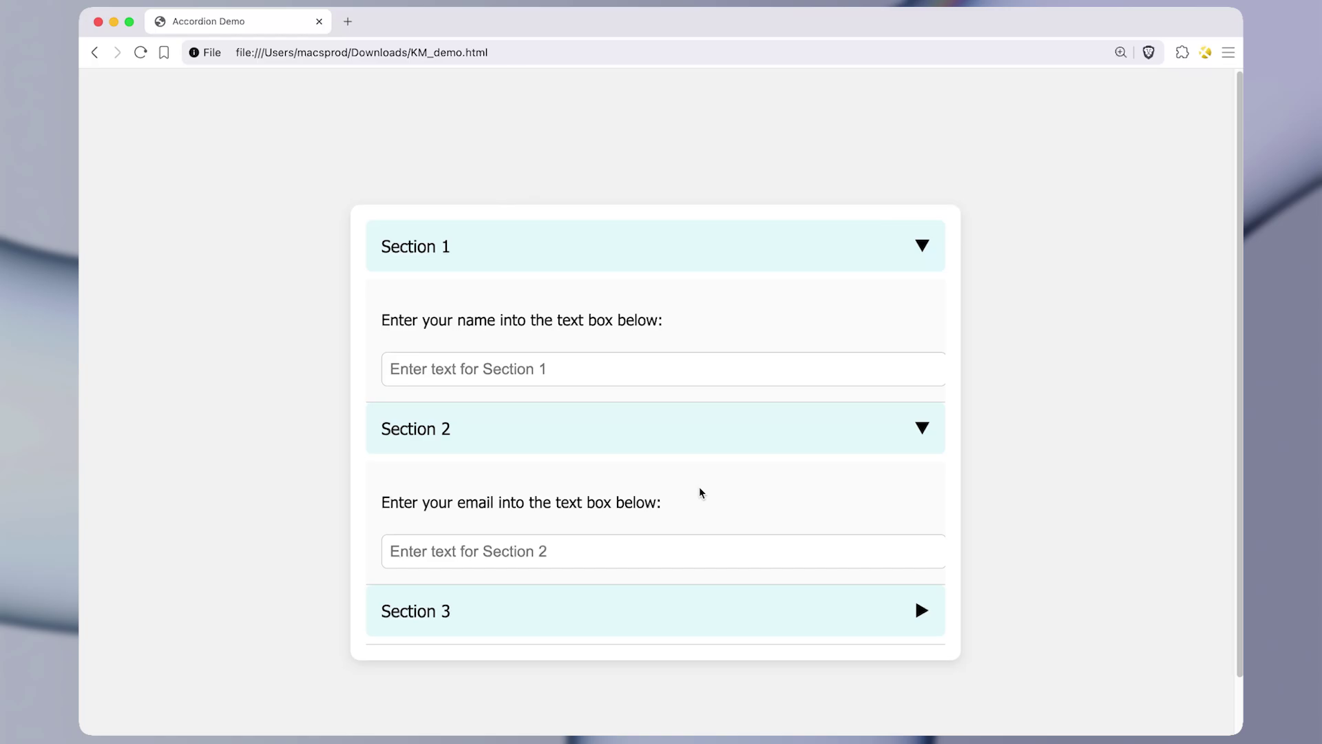
pyautogui.scroll(-1, 699, 493)
pyautogui.click(785, 593)
pyautogui.scroll(-2, 829, 561)
pyautogui.scroll(-1, 878, 312)
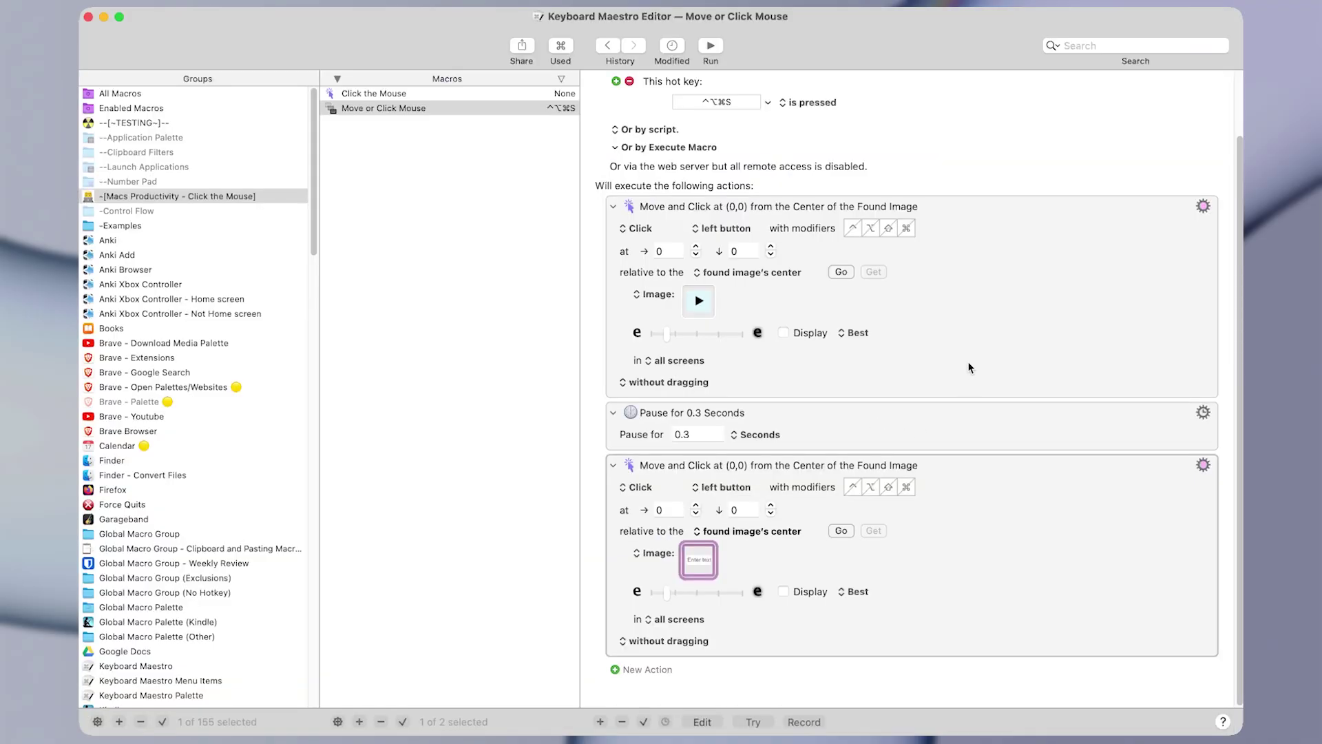
pyautogui.click(961, 353)
pyautogui.click(989, 484)
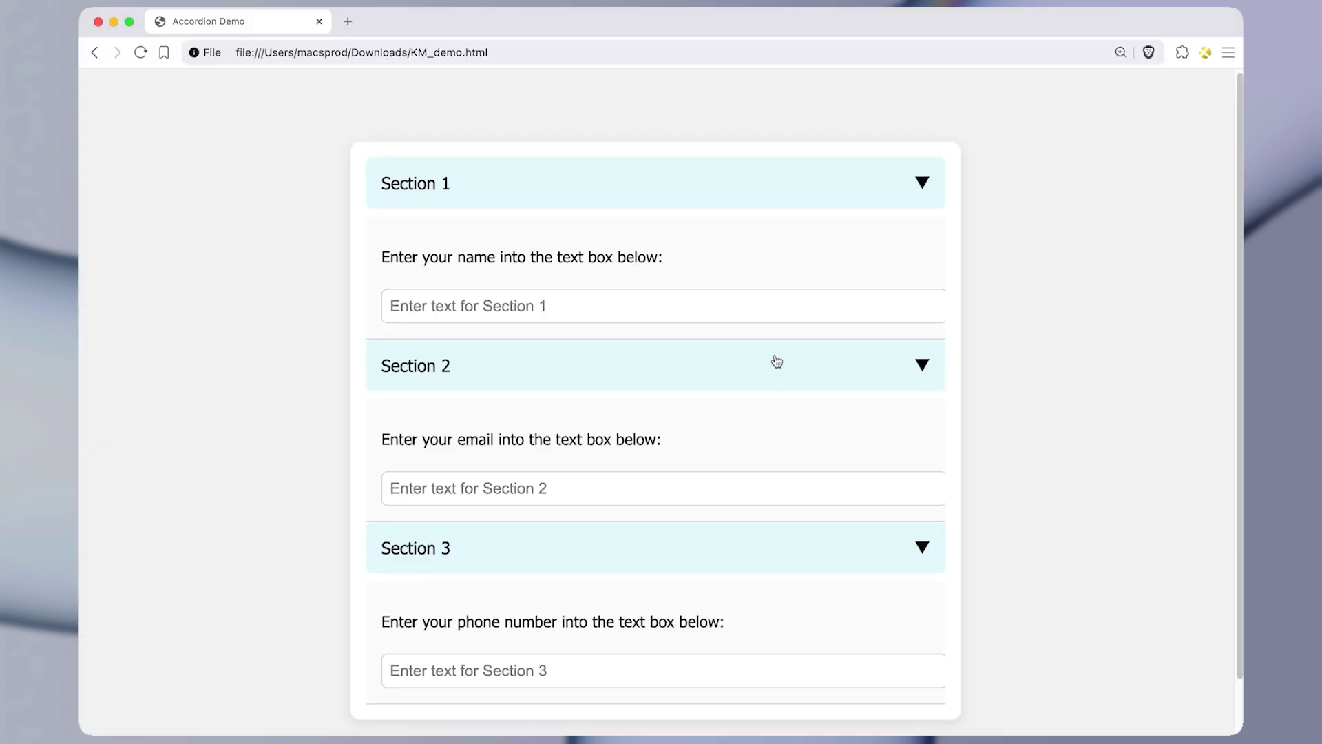
# - Collapse Section 3, Section 2 and Section 1 on the Accordion Demo page
pyautogui.scroll(-2, 773, 365)
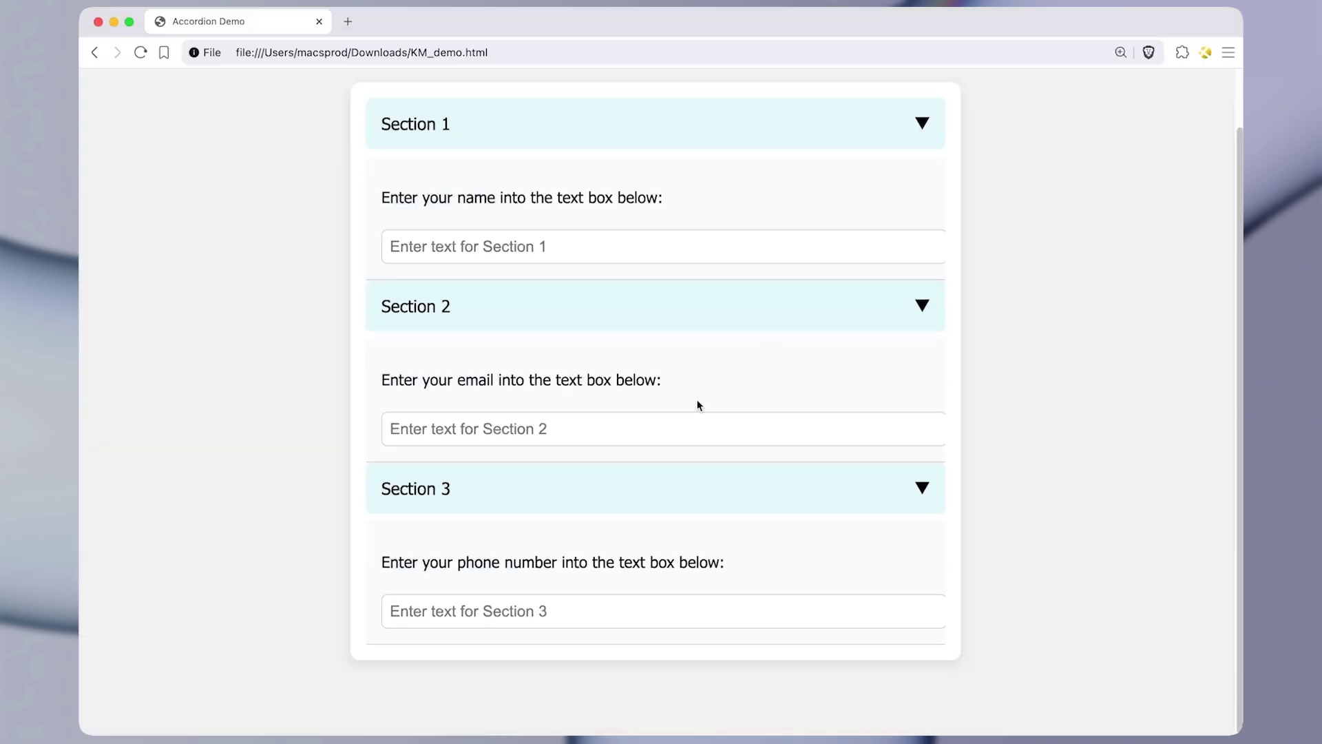
pyautogui.click(544, 504)
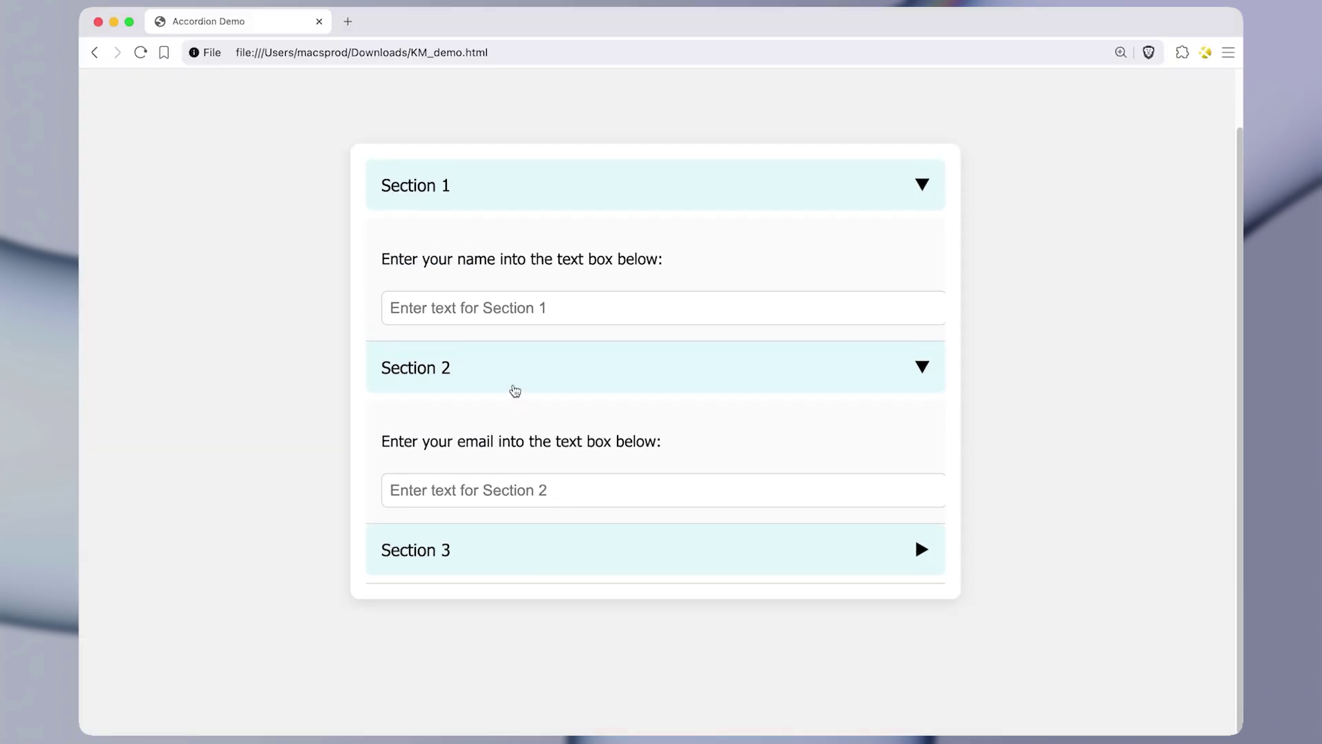
pyautogui.click(511, 390)
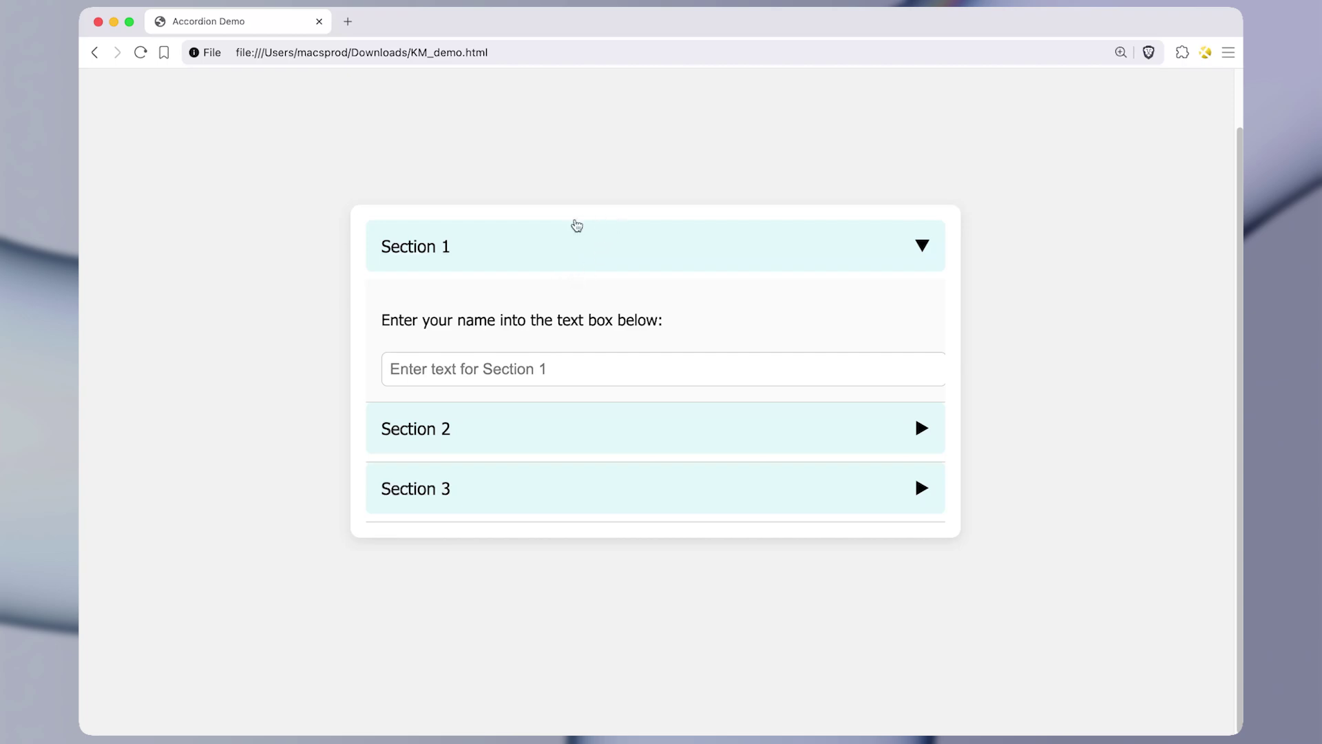
pyautogui.click(551, 256)
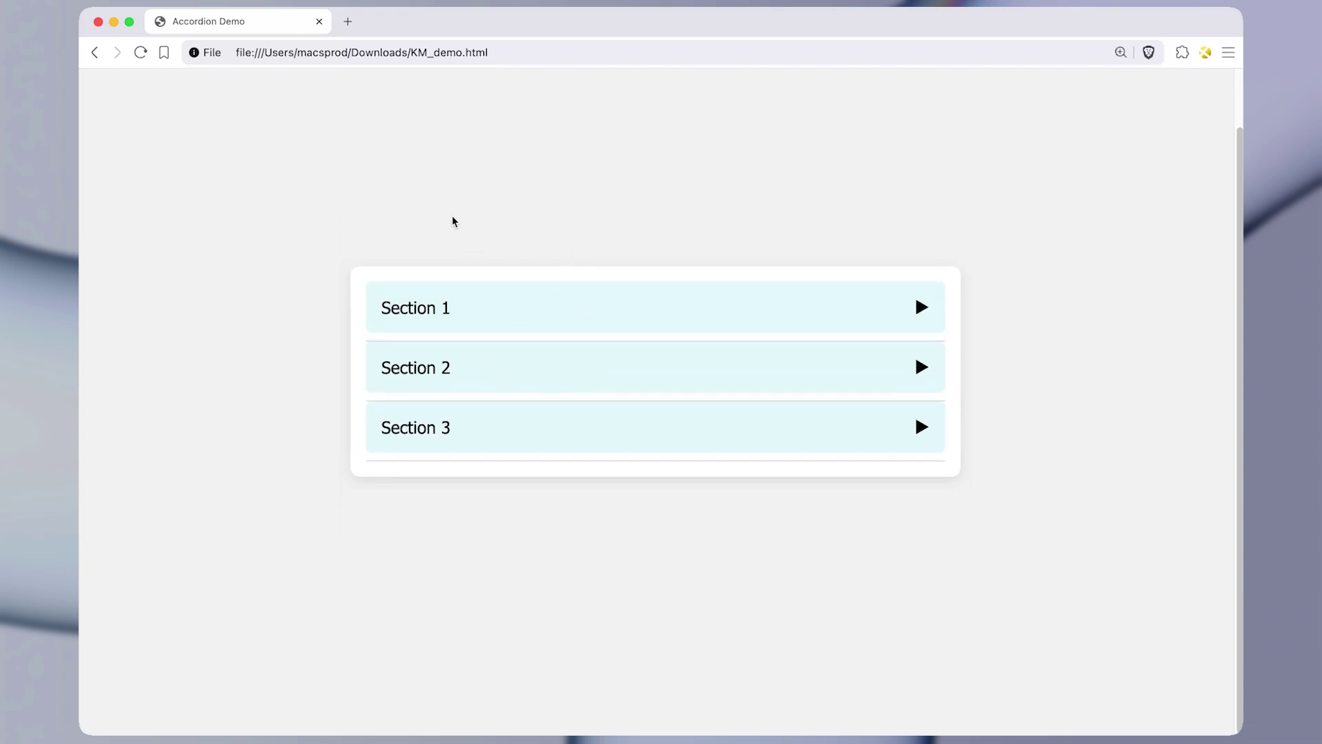
# - Search Google Images for 'Keyboard Maestro' in a new tab
pyautogui.press('super+t')
pyautogui.write('Keyboard Maestro')
pyautogui.press('Return')
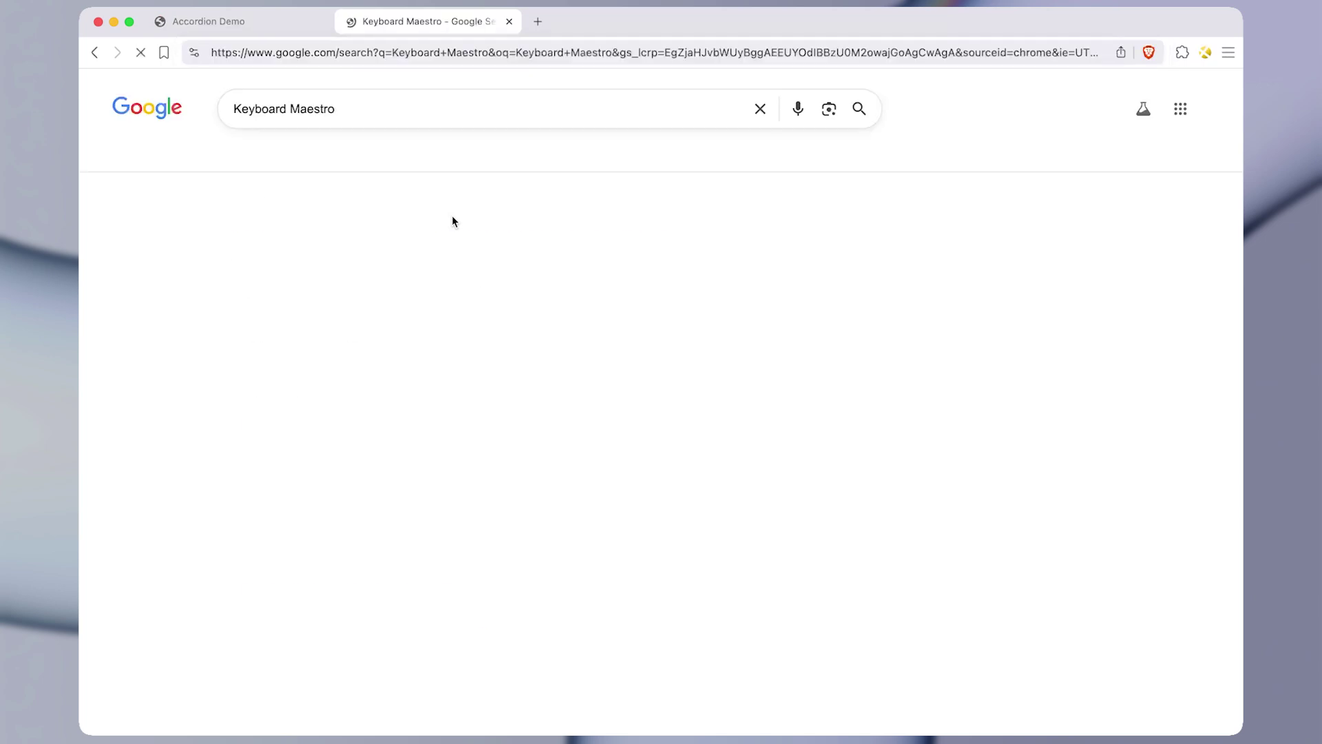
pyautogui.click(327, 160)
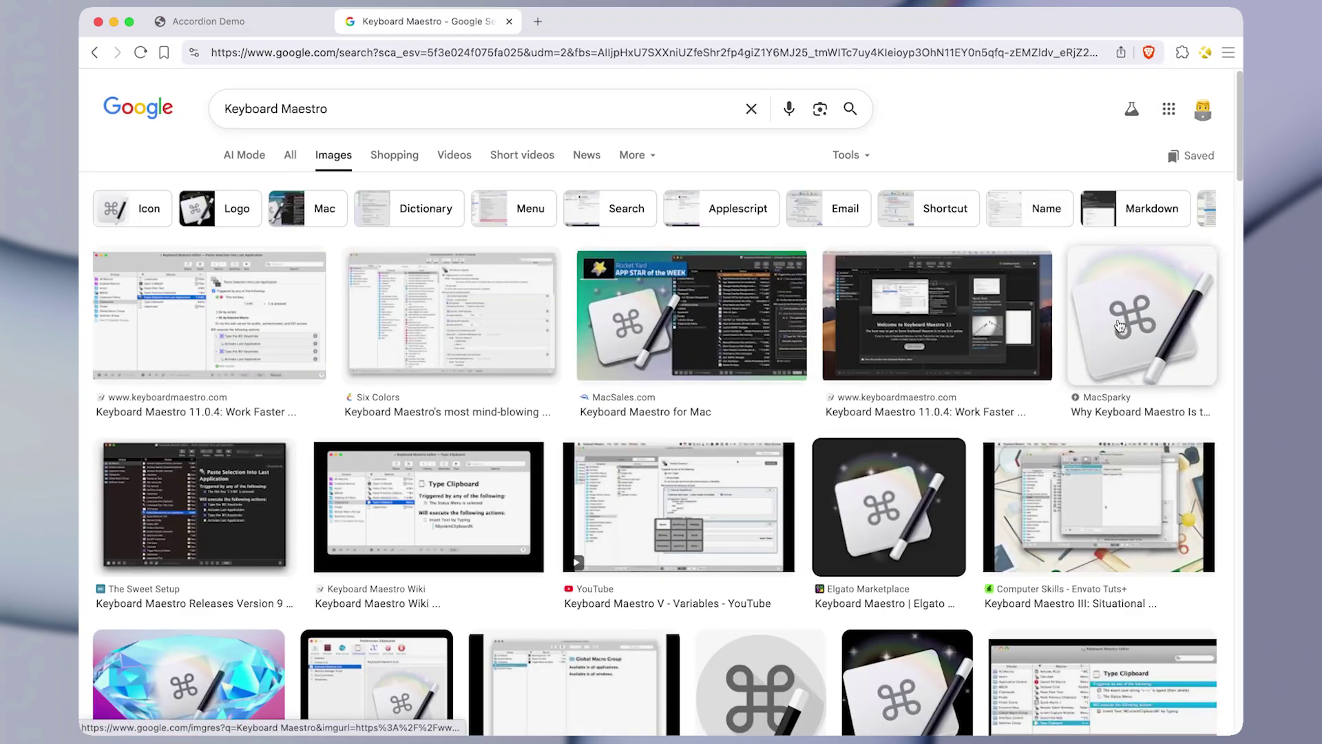
# - Copy the MacSparky Keyboard Maestro icon image, duplicate the search tab, and return to Accordion Demo
pyautogui.click(1119, 326)
pyautogui.rightClick(995, 432)
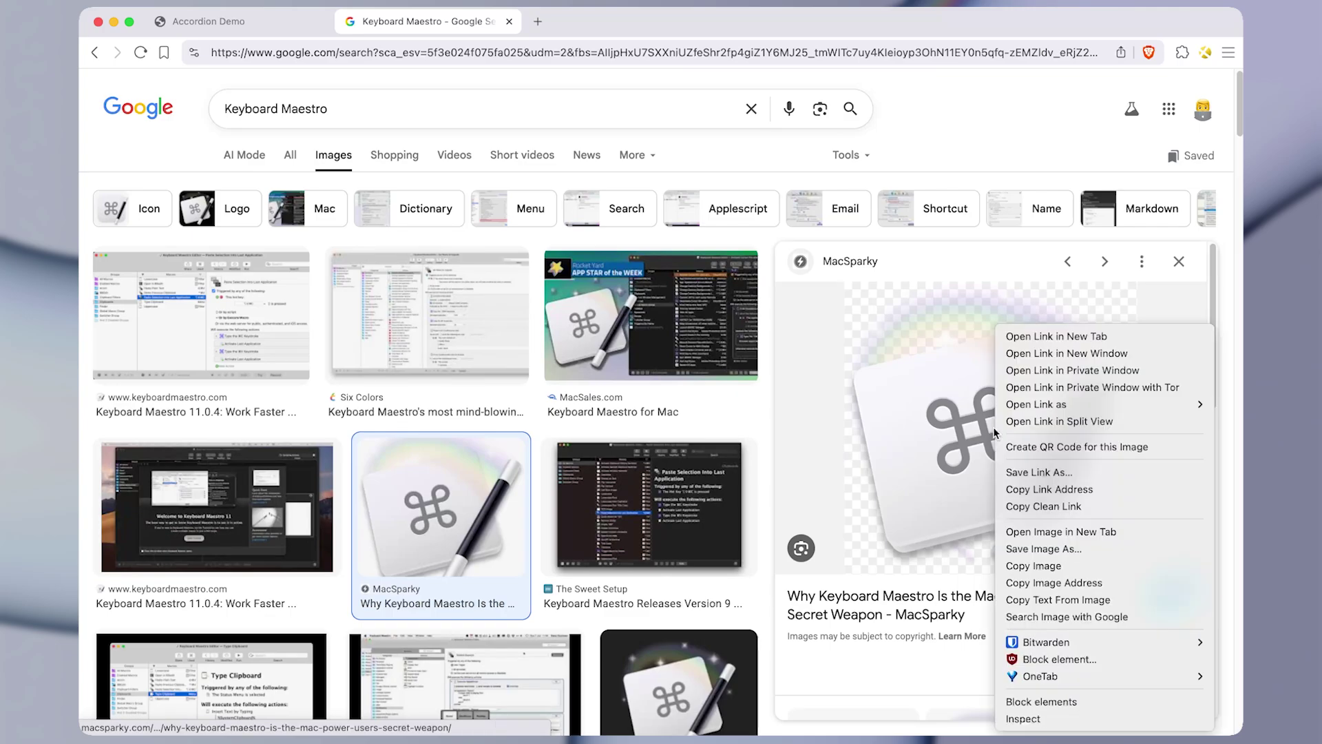
pyautogui.click(1033, 565)
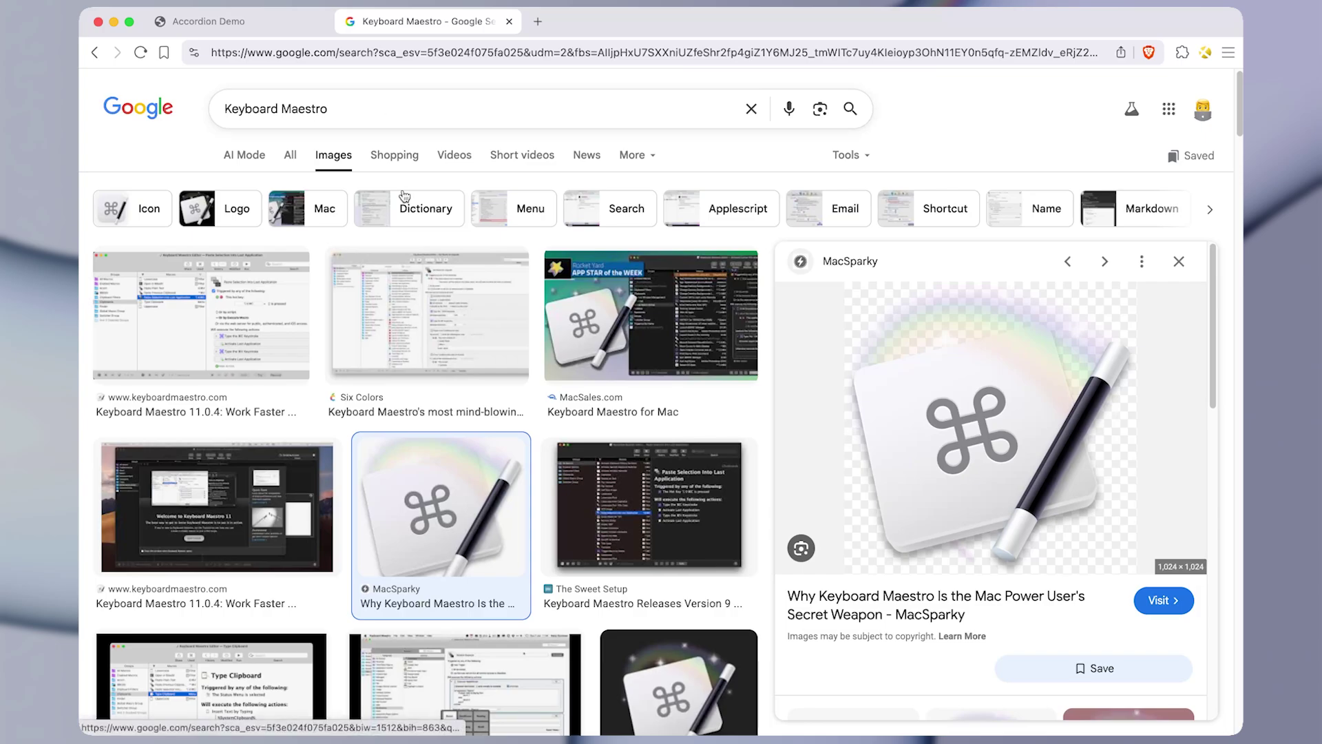
pyautogui.press('super+shift+d')
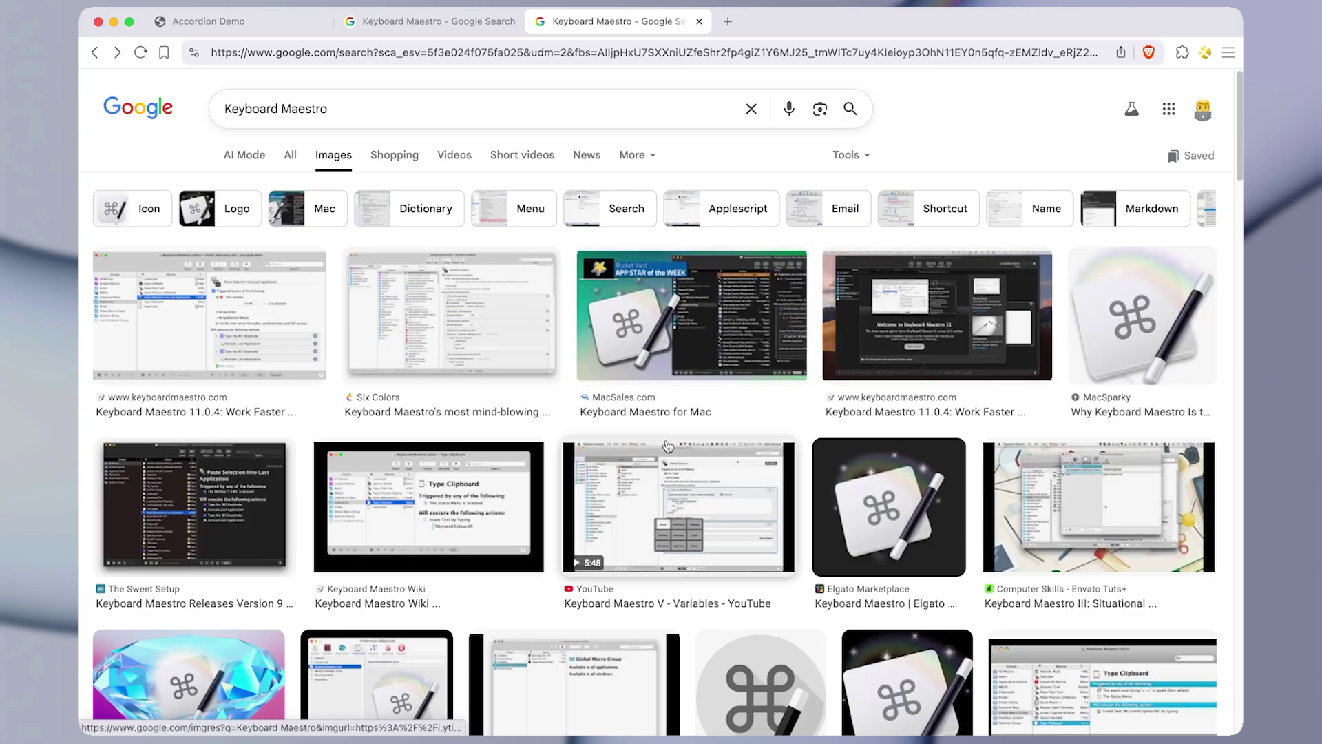
pyautogui.press('super+1')
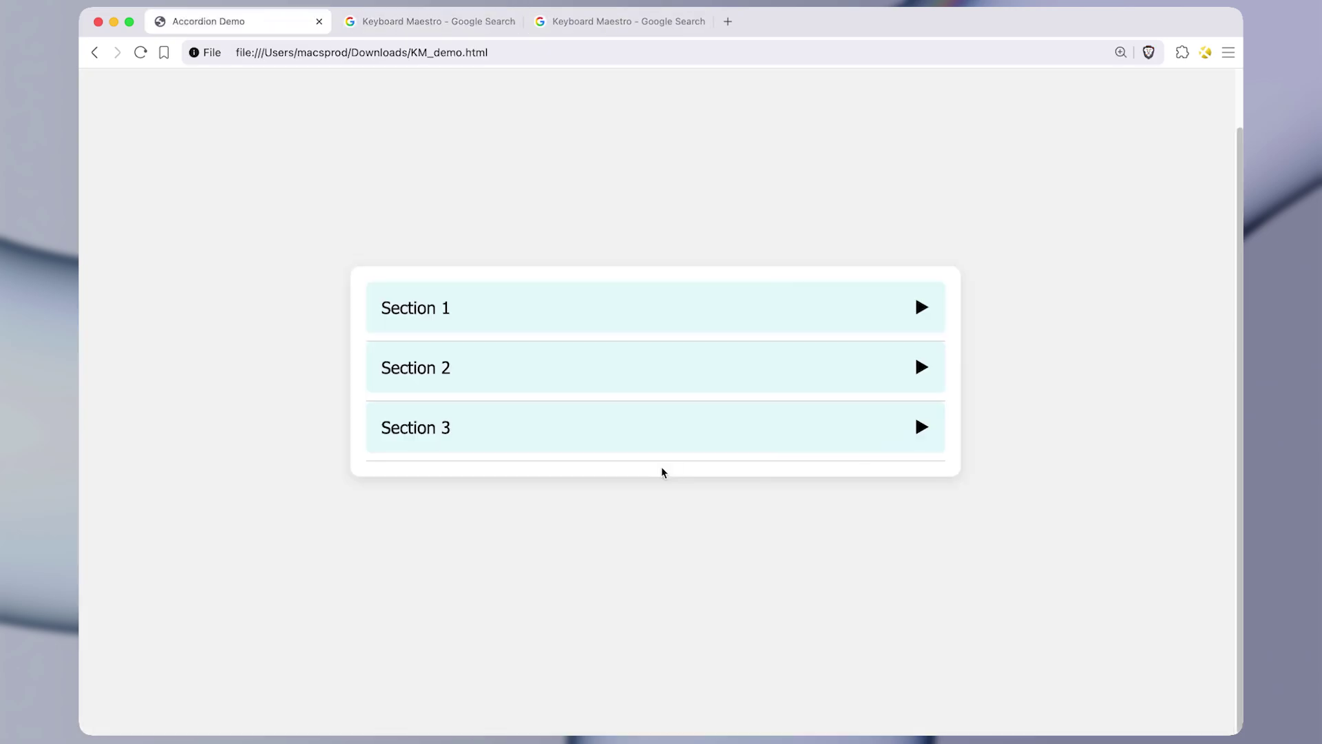
# - Return to the Move or Click Mouse macro and select its triangle image and Pause action
pyautogui.press('super+Tab')
pyautogui.scroll(2, 709, 353)
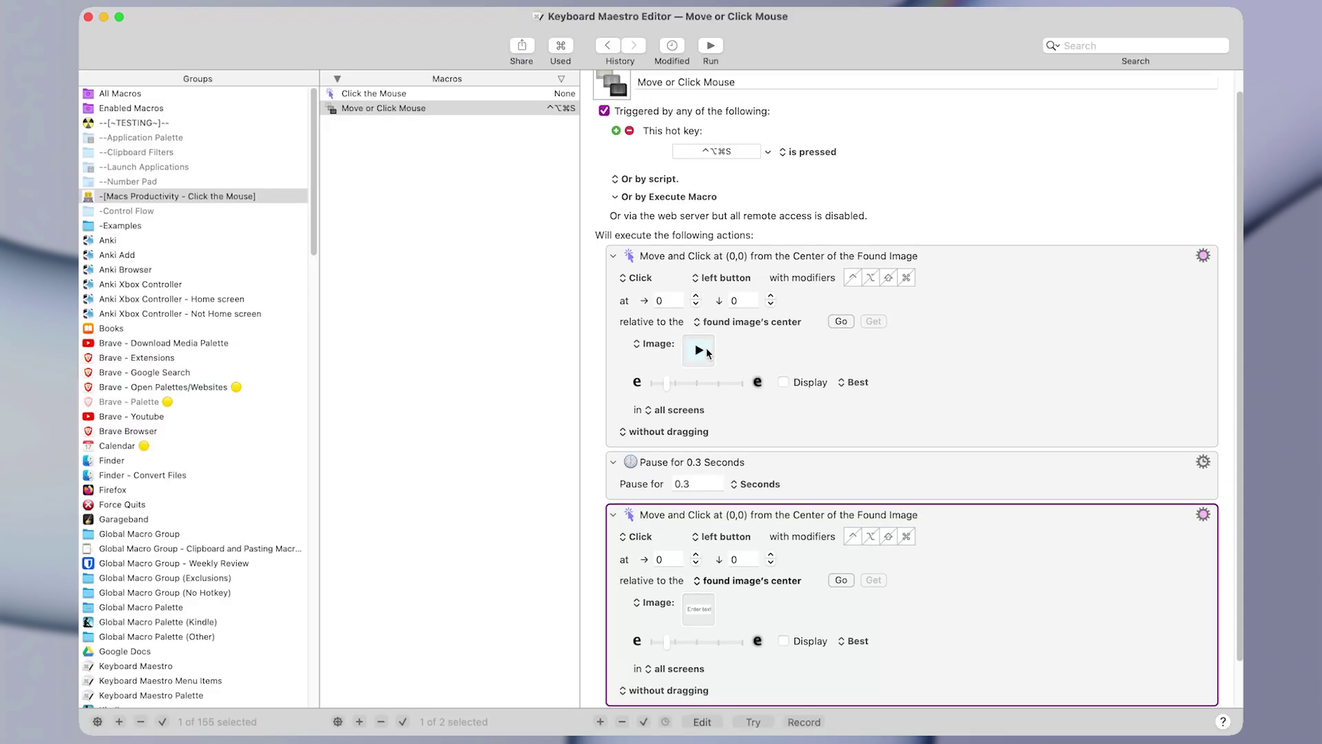
pyautogui.click(708, 353)
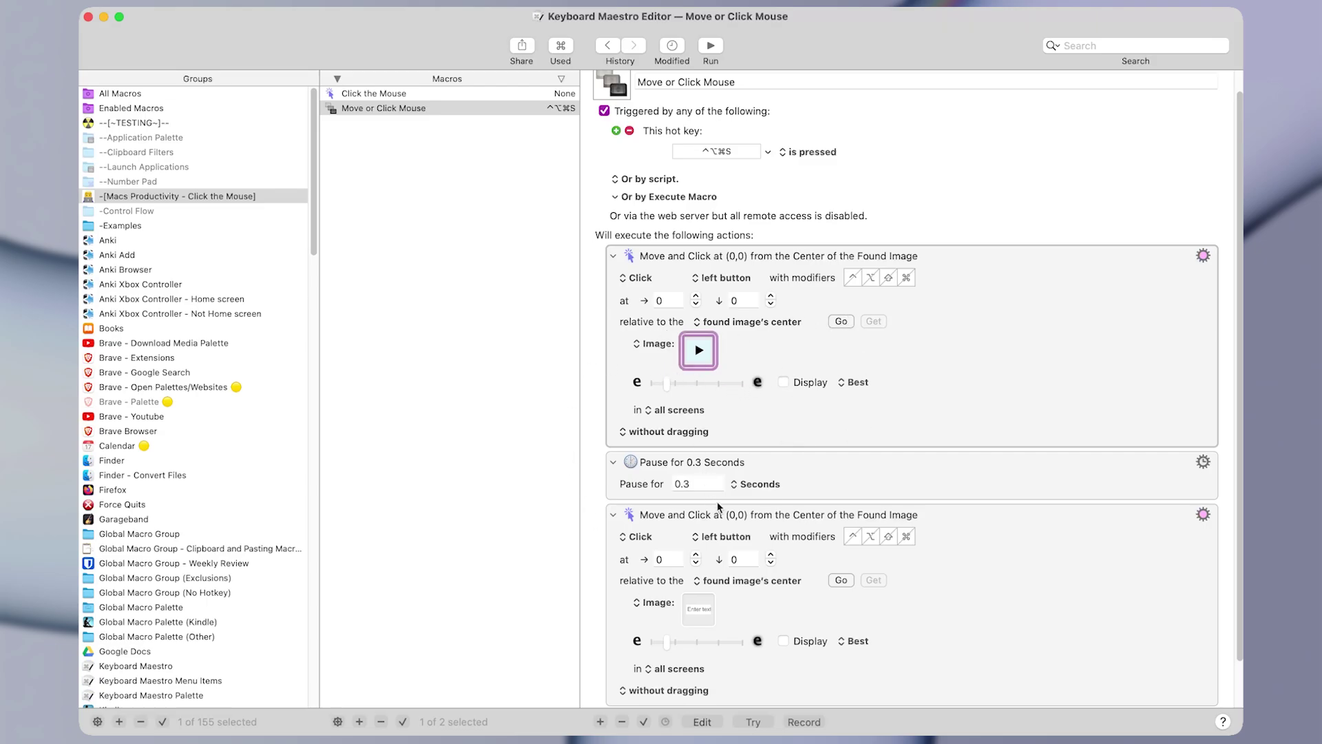
pyautogui.click(923, 467)
pyautogui.scroll(1, 895, 414)
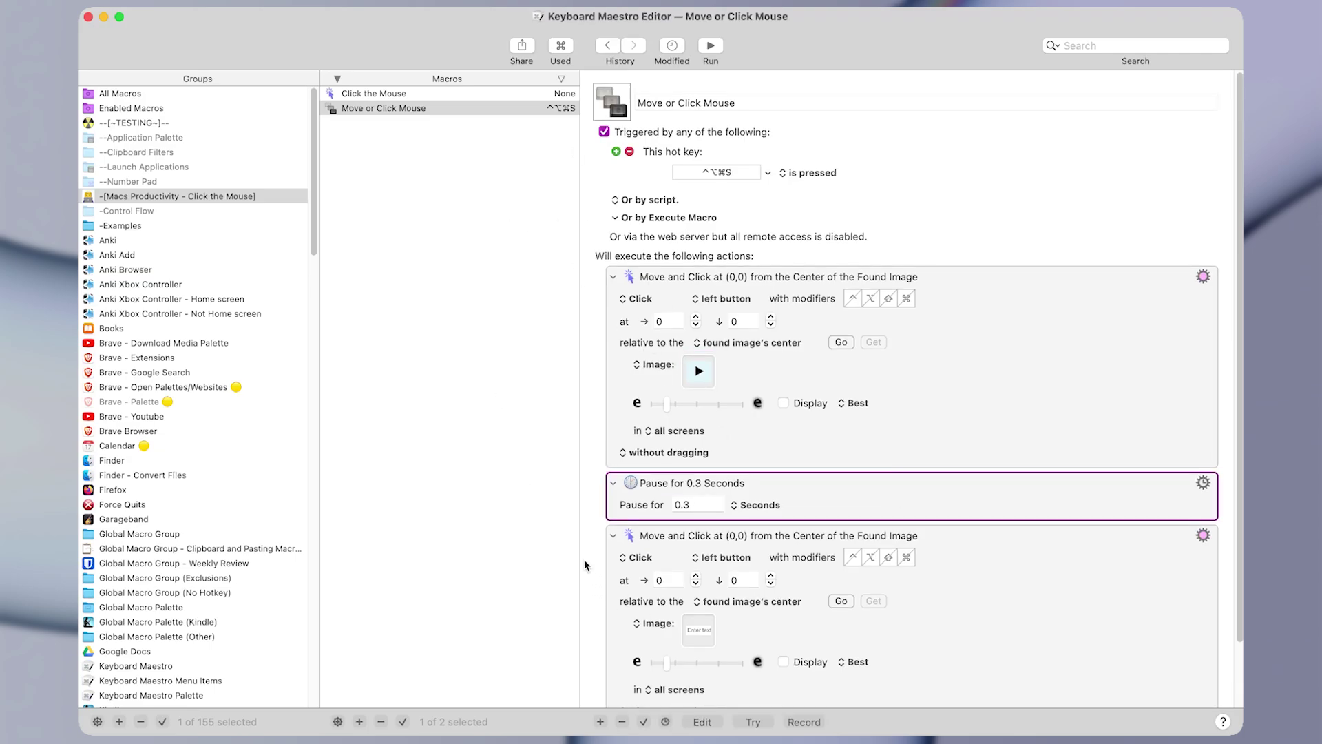